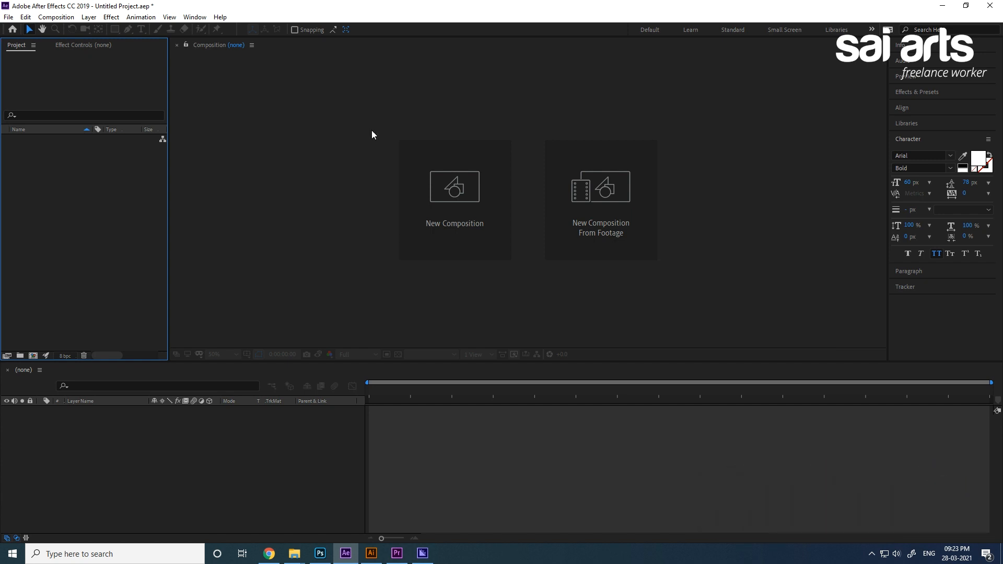
Step: Create a new composition named Comp 1 in the project
{"action": "right_click", "coordinate": [42, 153]}
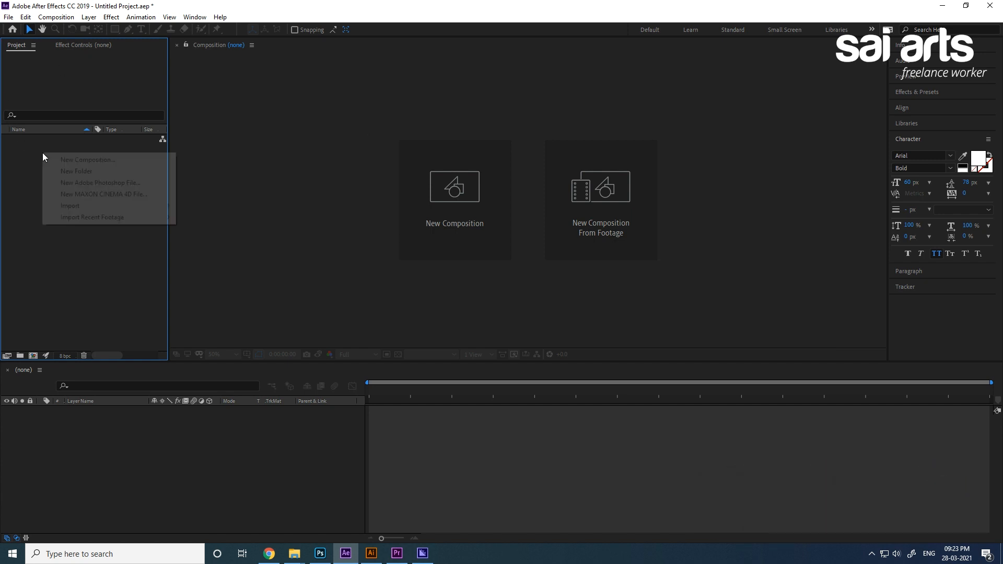
{"action": "left_click", "coordinate": [72, 161]}
{"action": "left_click", "coordinate": [236, 269]}
Step: Import krishnan.psd from the vishu folder as a composition with editable layer styles, using the multiple-file import
{"action": "right_click", "coordinate": [56, 181]}
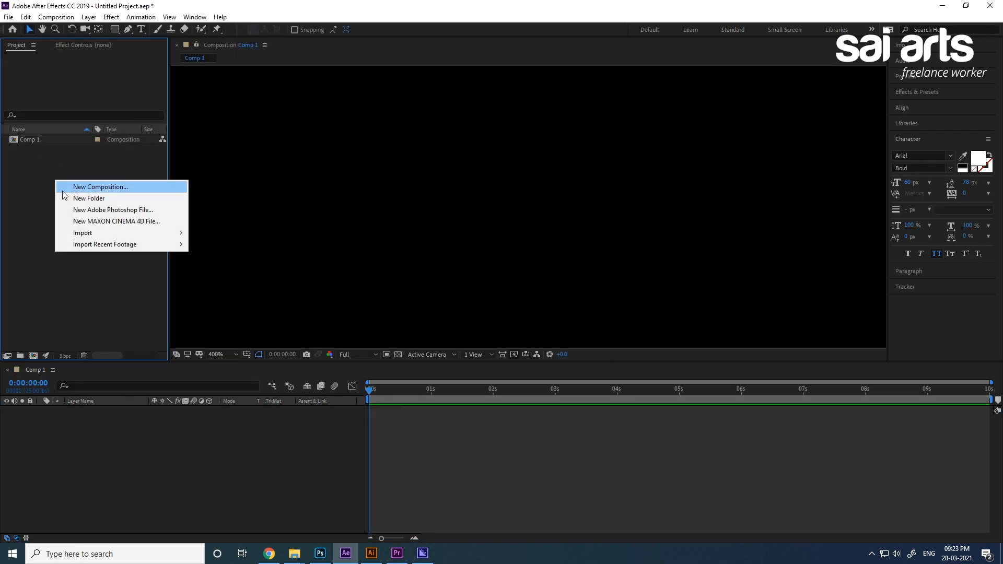
{"action": "mouse_move", "coordinate": [83, 233]}
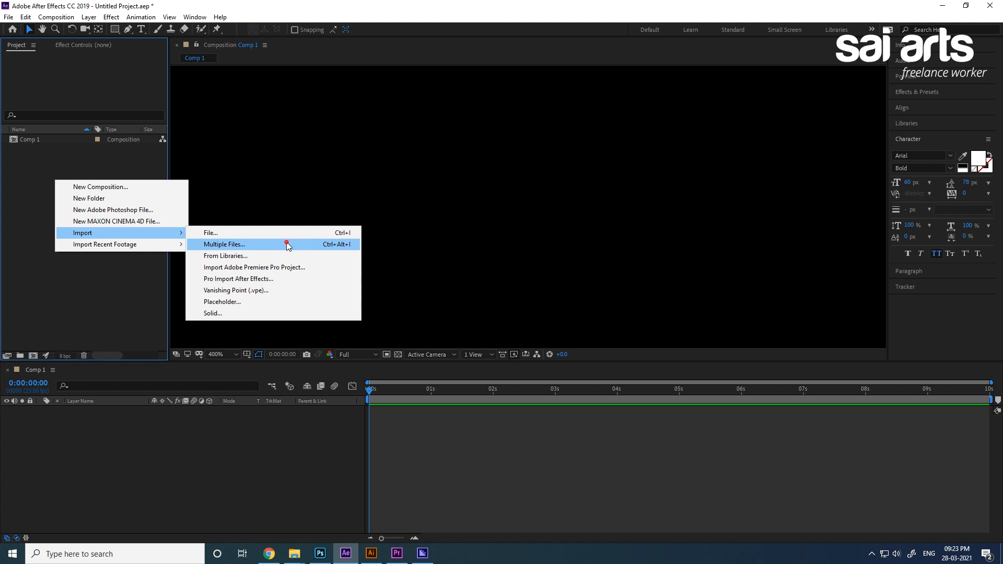
{"action": "left_click", "coordinate": [287, 244]}
{"action": "left_click", "coordinate": [375, 189]}
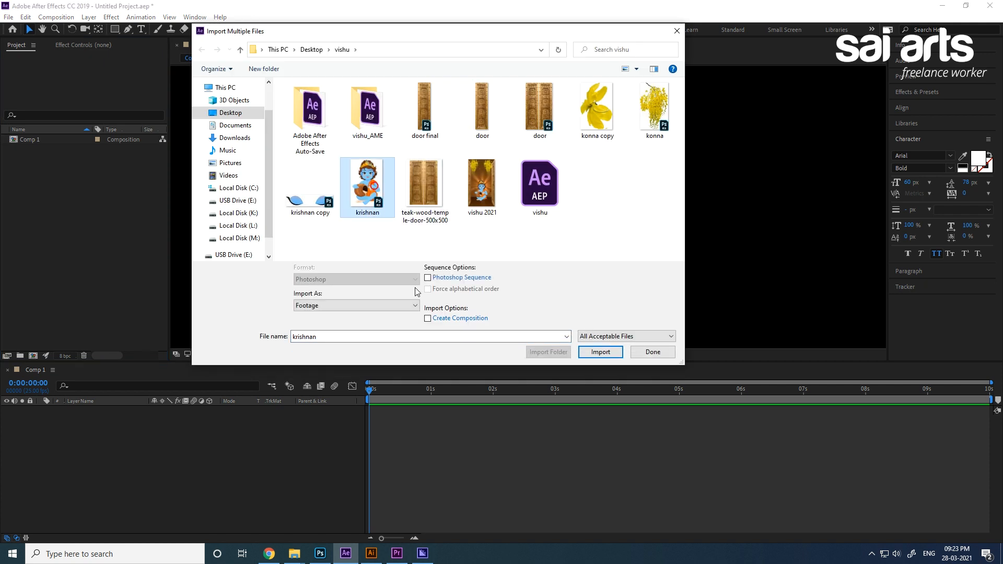
{"action": "left_click", "coordinate": [601, 353]}
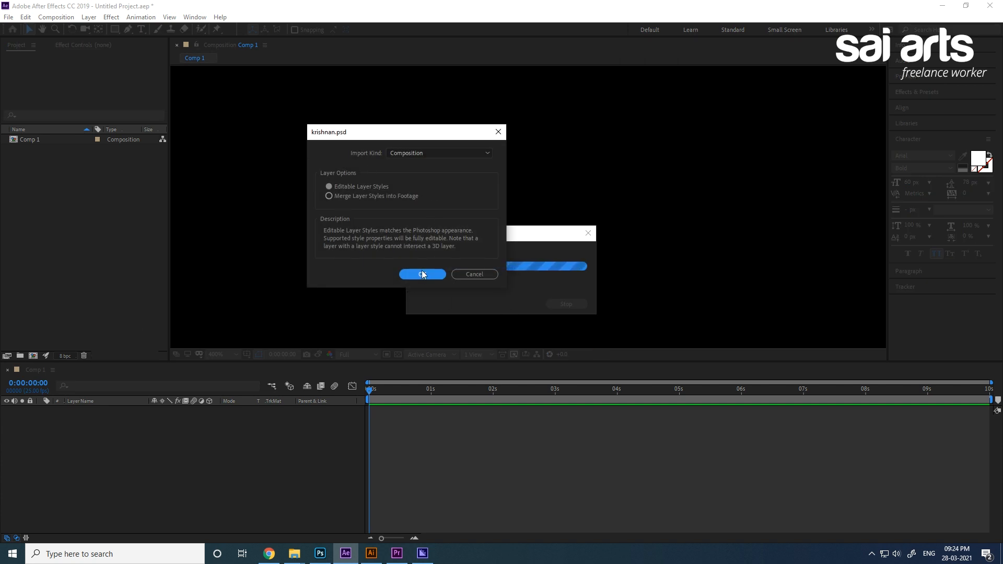
{"action": "left_click", "coordinate": [422, 273]}
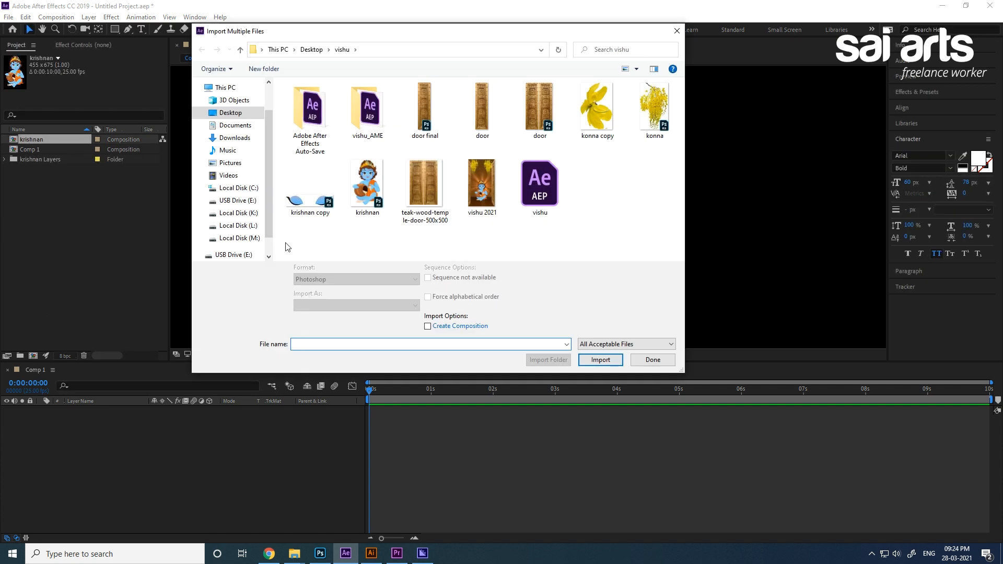
Step: Import krishnan copy.psd as a composition with editable layer styles
{"action": "left_click", "coordinate": [310, 205]}
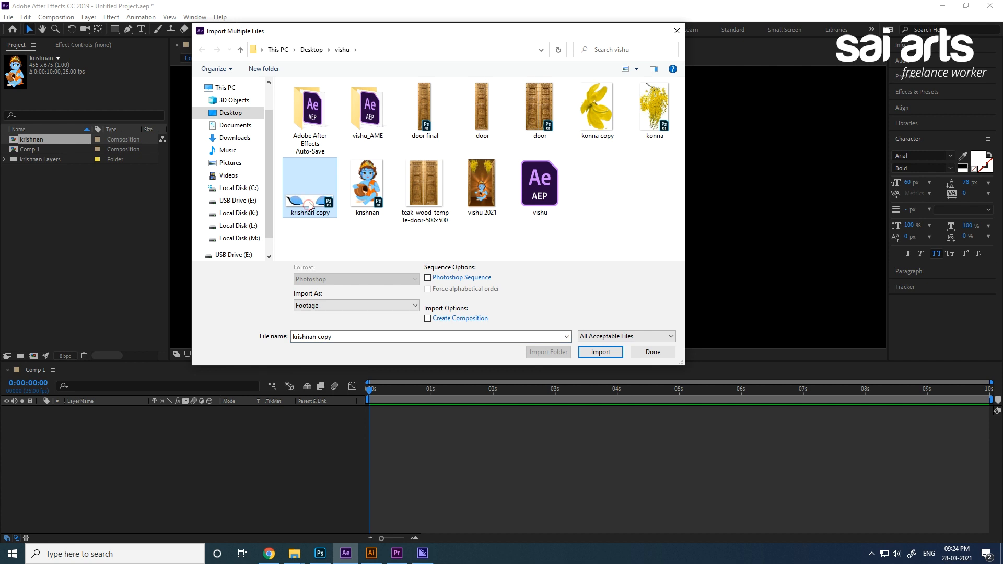
{"action": "left_click", "coordinate": [599, 352]}
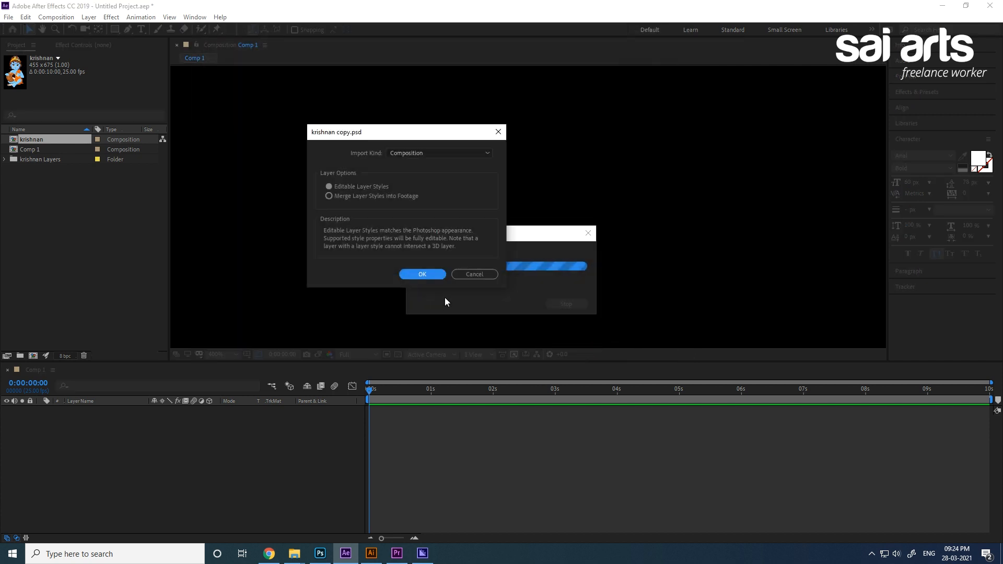
{"action": "left_click", "coordinate": [407, 272]}
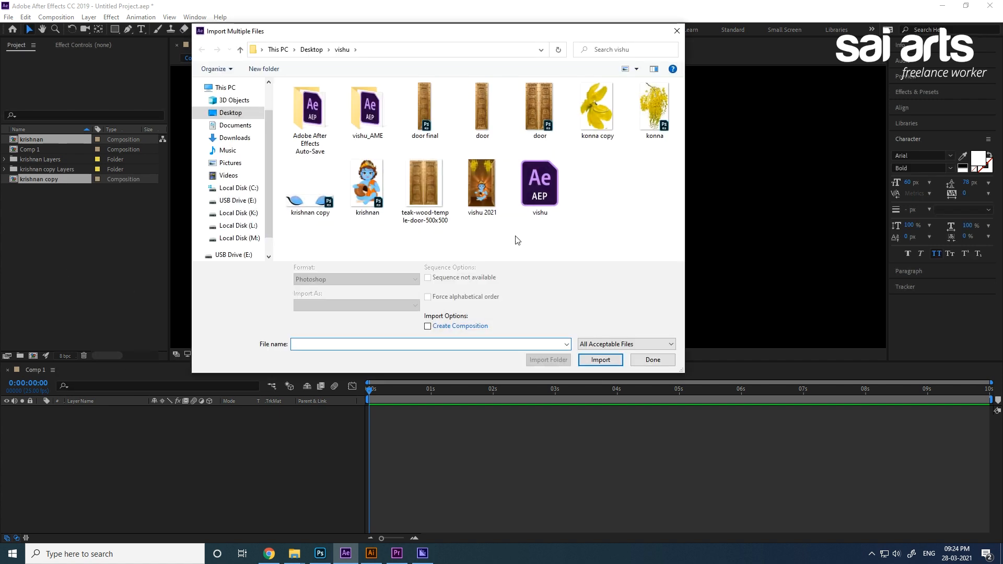
Step: Import only Layer 1 copy of konna.psd as footage at document size, and finish importing
{"action": "left_click", "coordinate": [655, 105]}
{"action": "left_click", "coordinate": [590, 352]}
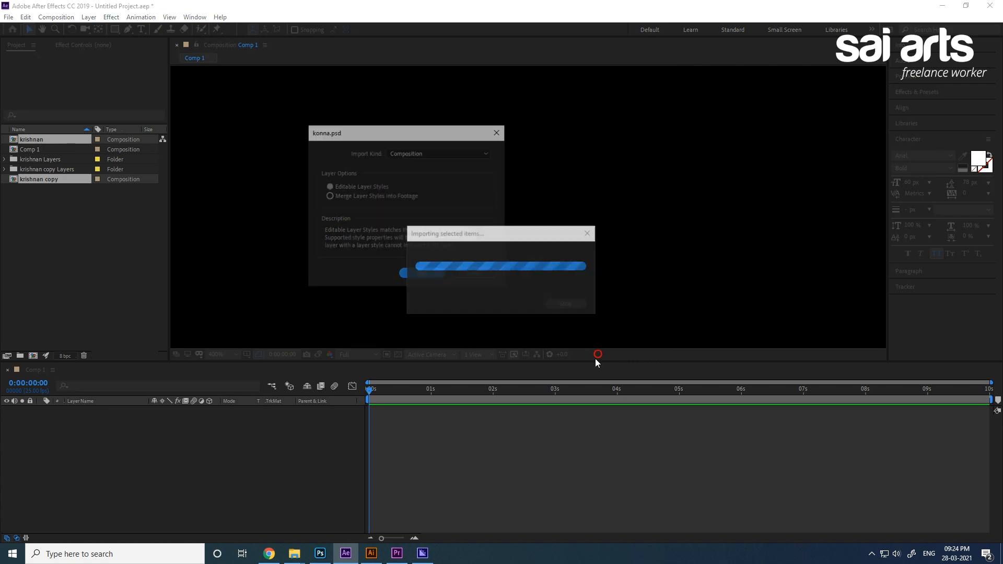
{"action": "left_click", "coordinate": [334, 196]}
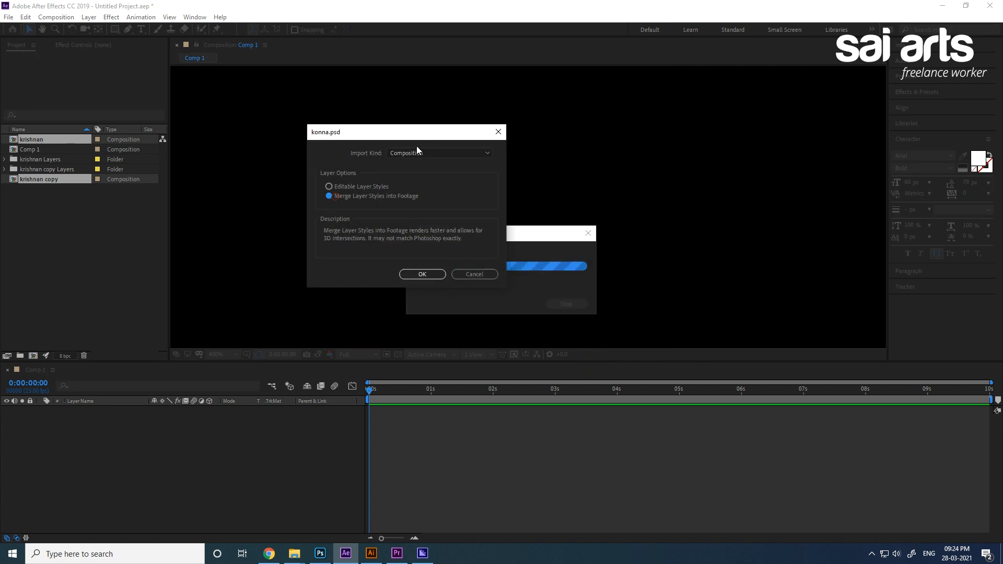
{"action": "left_click", "coordinate": [414, 153]}
{"action": "left_click", "coordinate": [408, 164]}
{"action": "left_click", "coordinate": [331, 197]}
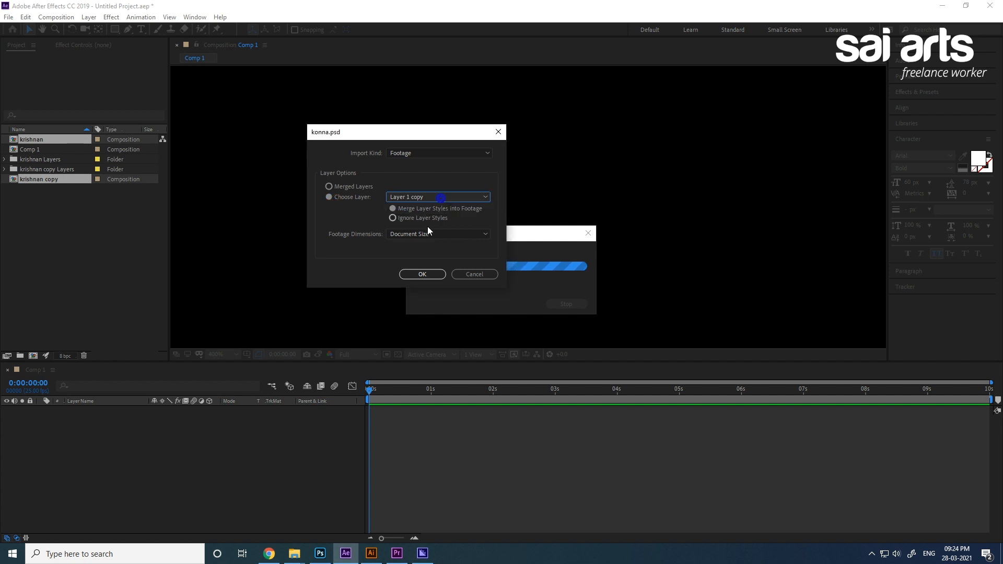
{"action": "left_click", "coordinate": [425, 273]}
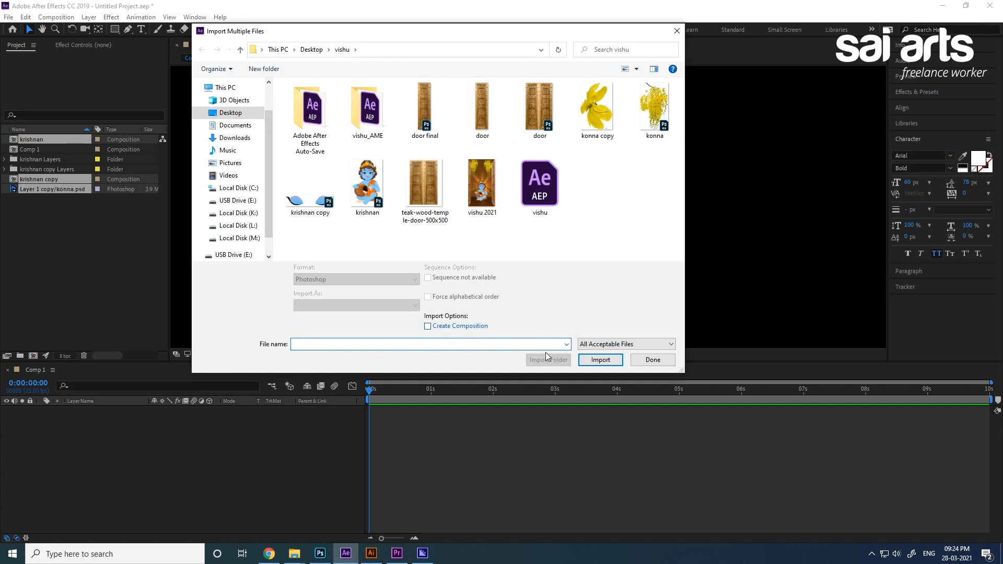
{"action": "left_click", "coordinate": [652, 360]}
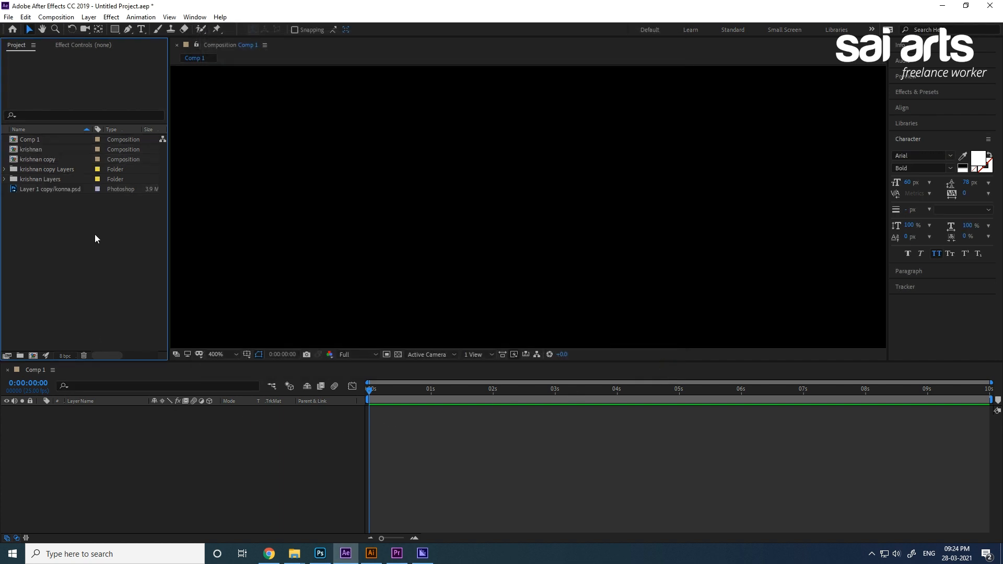
Step: Add the krishnan composition as a layer in Comp 1's timeline
{"action": "left_click", "coordinate": [31, 150]}
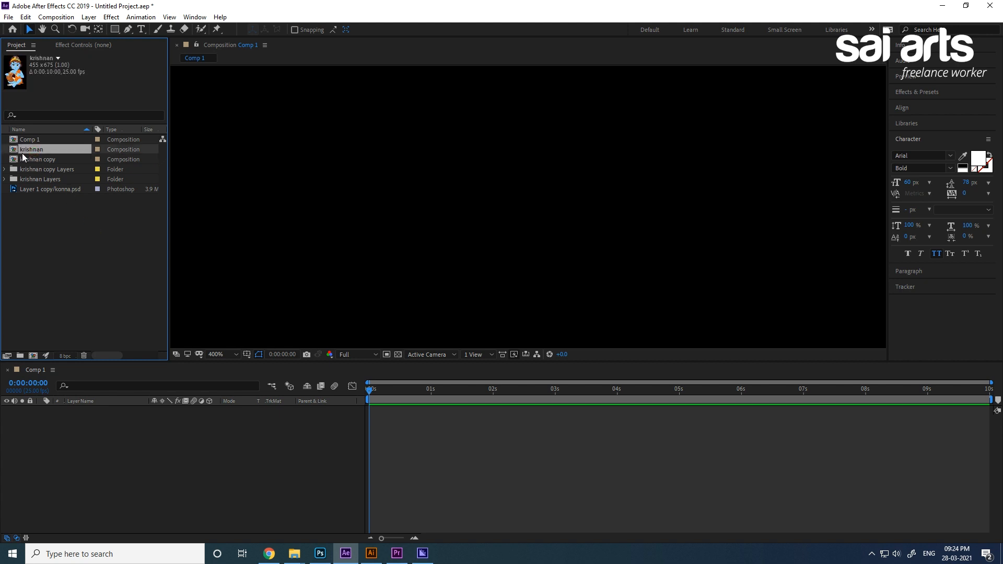
{"action": "left_click_drag", "start_coordinate": [15, 152], "coordinate": [70, 441]}
{"action": "scroll", "coordinate": [527, 232], "scroll_direction": "down", "scroll_amount": 5}
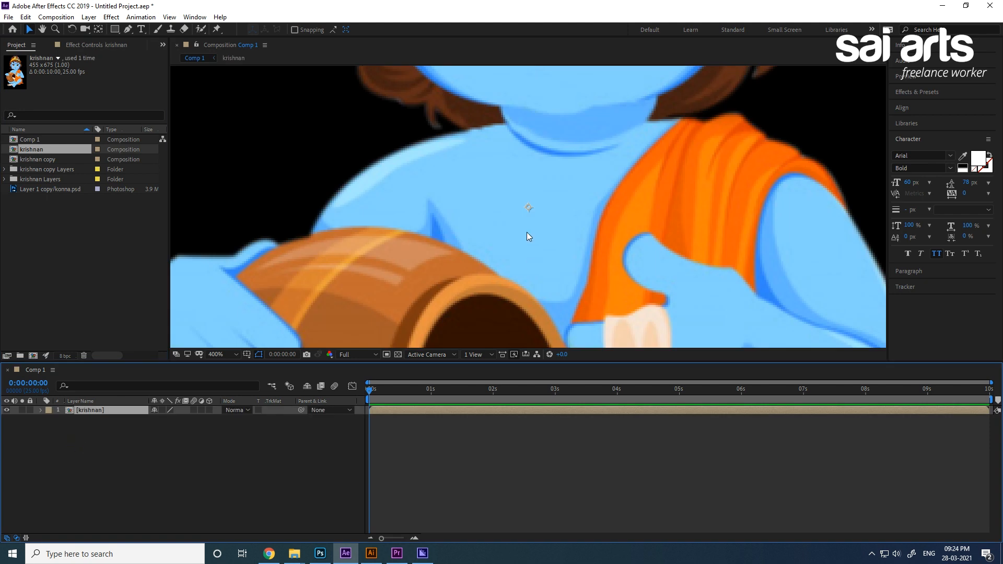
{"action": "scroll", "coordinate": [549, 200], "scroll_direction": "up", "scroll_amount": 1}
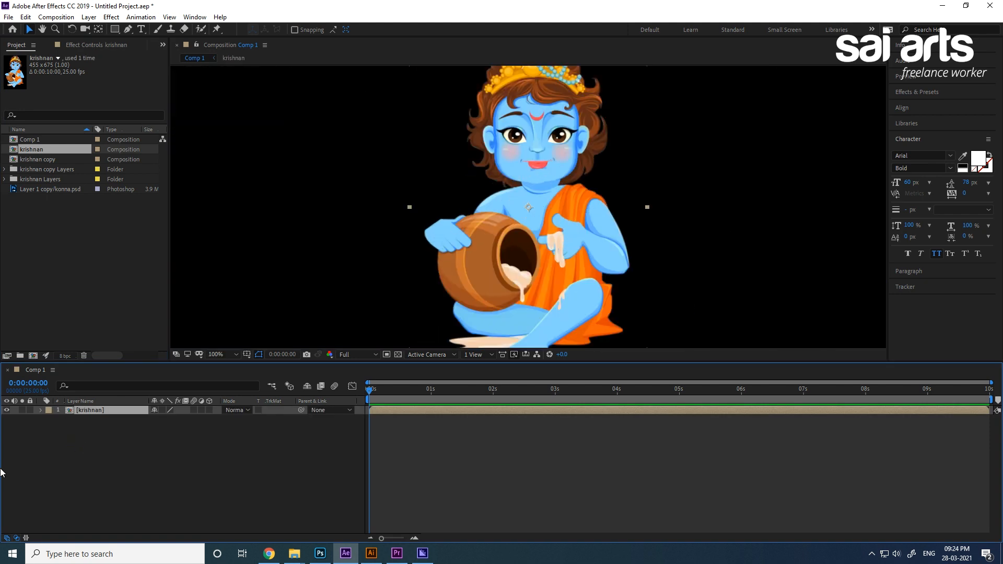
Step: Open the nested krishnan composition and delete Layer 4 from it
{"action": "double_click", "coordinate": [67, 411]}
{"action": "left_click", "coordinate": [526, 195]}
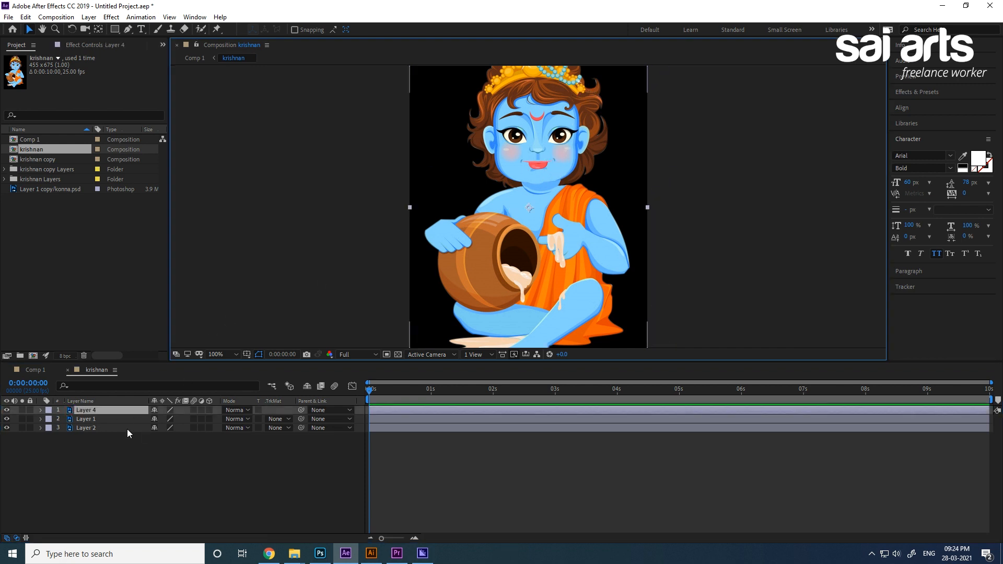
{"action": "key", "text": "Delete"}
{"action": "left_click_drag", "start_coordinate": [484, 147], "coordinate": [562, 147]}
{"action": "key", "text": "ctrl+z"}
{"action": "key", "text": "ctrl+shift+z"}
{"action": "key", "text": "ctrl+z"}
Step: Move Layer 2's anchor point to the base of the character's neck
{"action": "left_click", "coordinate": [86, 419]}
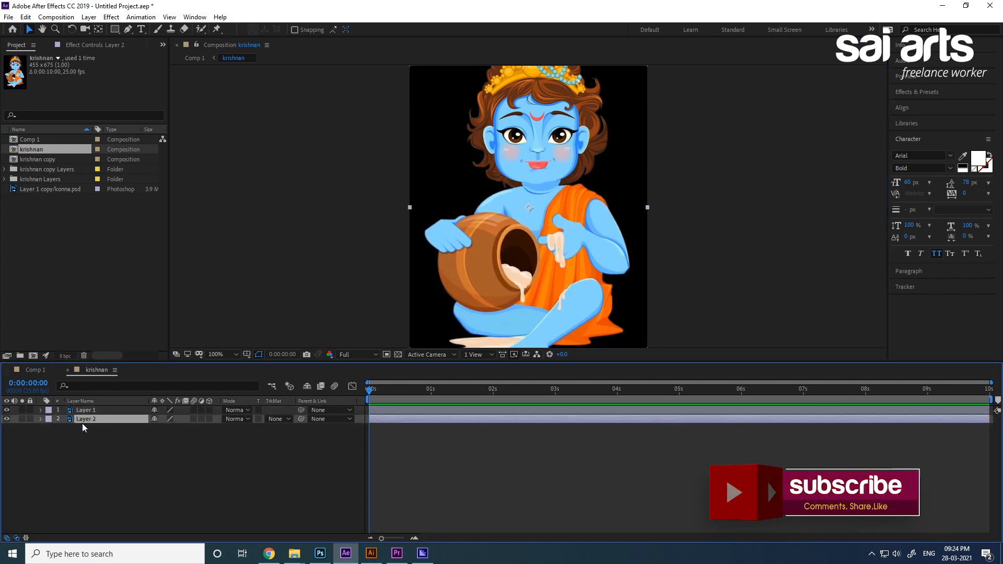
{"action": "left_click_drag", "start_coordinate": [594, 163], "coordinate": [564, 229]}
{"action": "left_click_drag", "start_coordinate": [517, 188], "coordinate": [525, 184]}
{"action": "key", "text": "ctrl+z"}
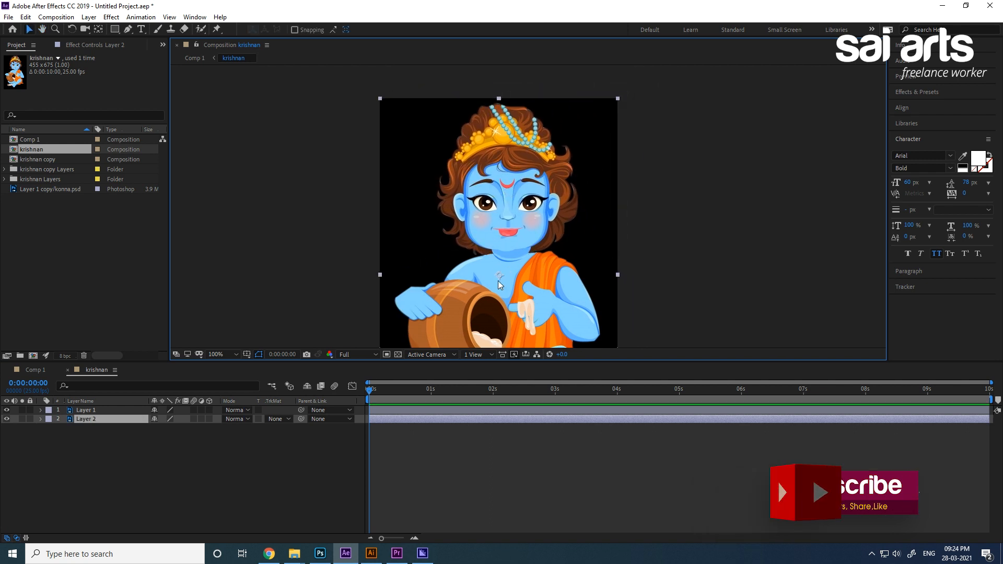
{"action": "key", "text": "y"}
{"action": "key", "text": "period"}
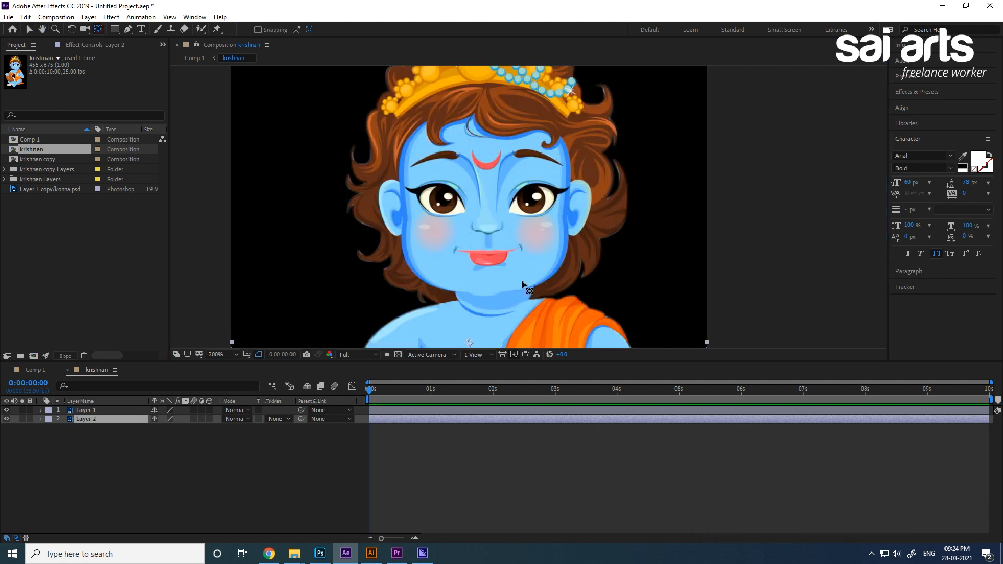
{"action": "left_click_drag", "start_coordinate": [498, 248], "coordinate": [486, 172]}
{"action": "left_click_drag", "start_coordinate": [455, 265], "coordinate": [482, 235]}
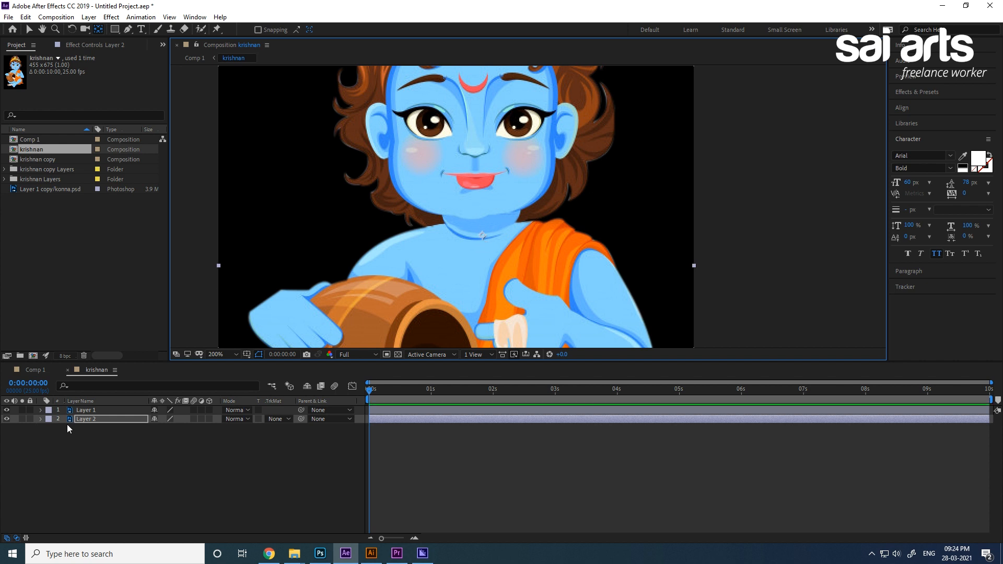
Step: Try rotating Layer 2 around its new anchor point using its Rotation property, and undo the rotation
{"action": "mouse_move", "coordinate": [151, 427]}
{"action": "left_mouse_down"}
{"action": "mouse_move", "coordinate": [194, 446]}
{"action": "mouse_move", "coordinate": [171, 433]}
{"action": "left_mouse_up"}
{"action": "key", "text": "ctrl+z"}
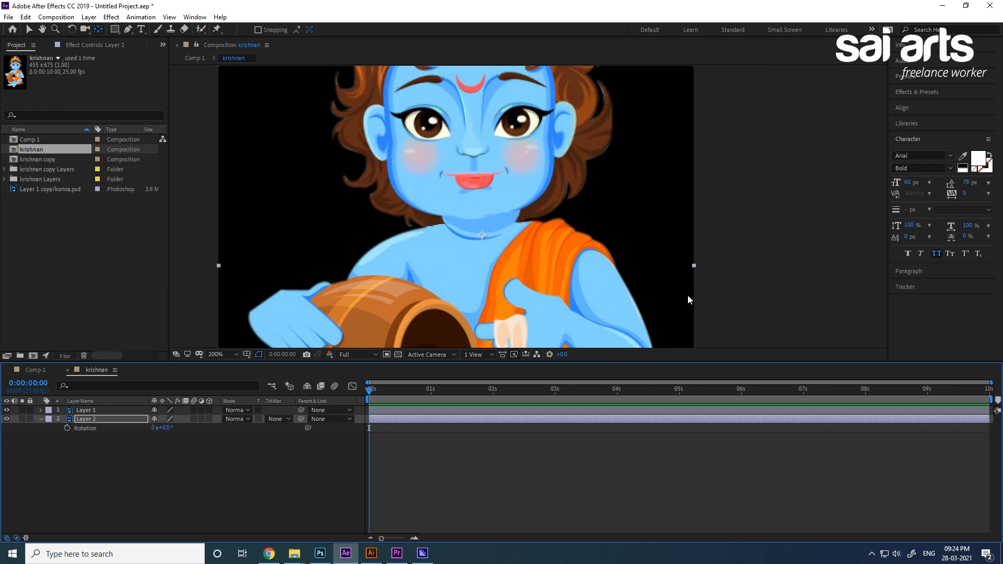
{"action": "scroll", "coordinate": [494, 204], "scroll_direction": "down", "scroll_amount": 1}
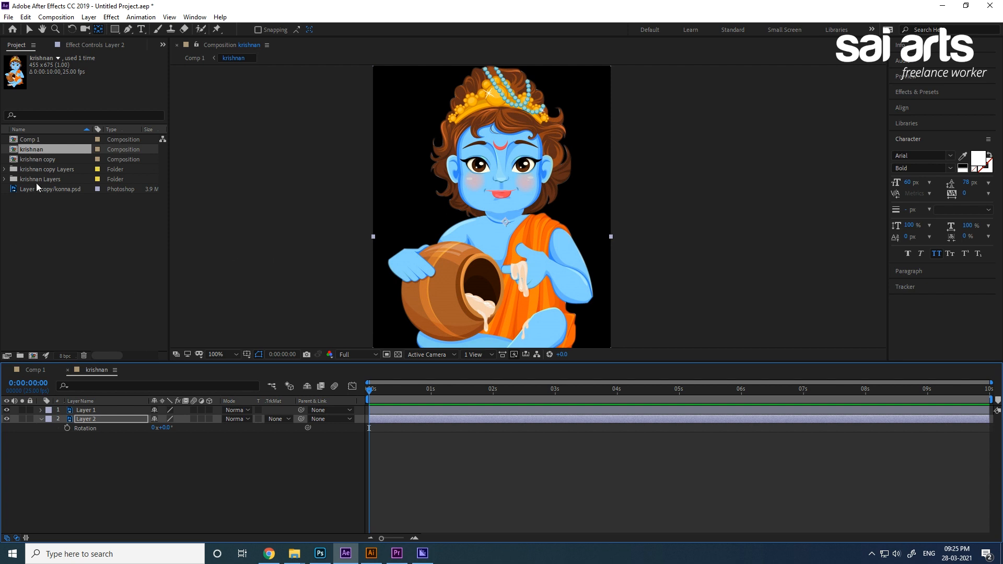
Step: Add both eyelid layers from the krishnan copy Layers folder above Layer 1 in the krishnan timeline
{"action": "left_click", "coordinate": [27, 171]}
{"action": "left_click", "coordinate": [5, 179]}
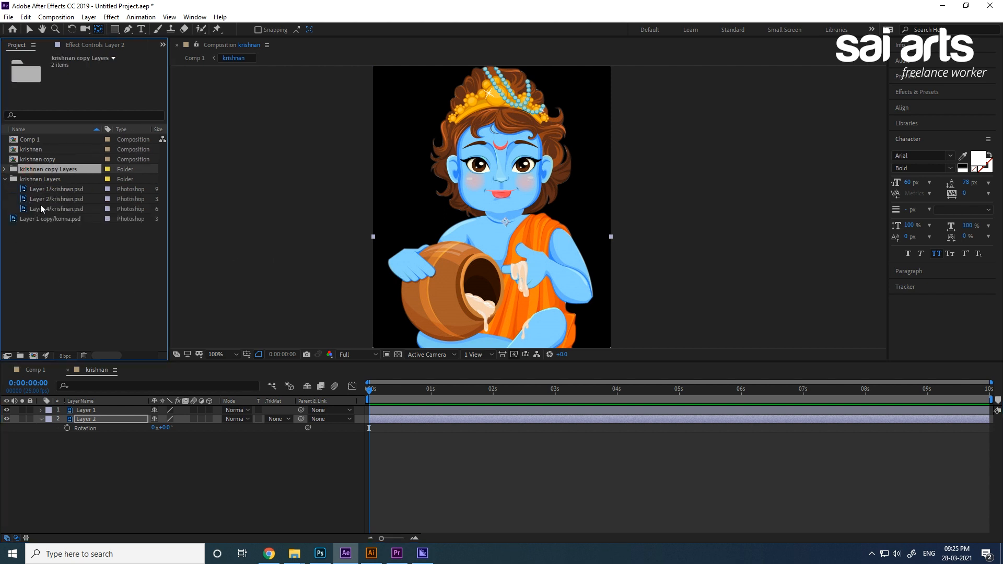
{"action": "left_click", "coordinate": [5, 171]}
{"action": "left_click", "coordinate": [61, 181]}
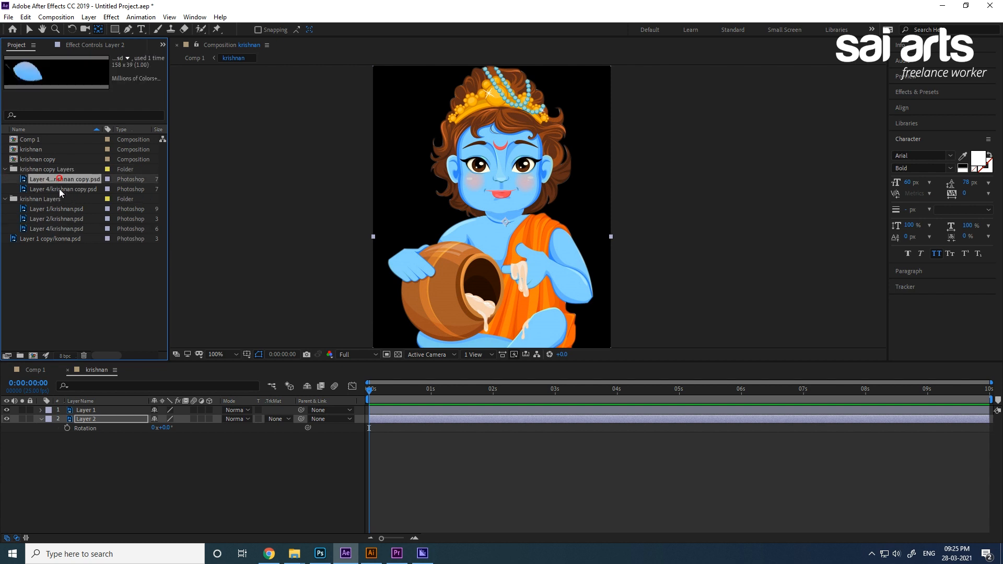
{"action": "left_click", "coordinate": [60, 189]}
{"action": "left_click_drag", "start_coordinate": [69, 189], "coordinate": [111, 411]}
{"action": "left_click_drag", "start_coordinate": [51, 182], "coordinate": [112, 409]}
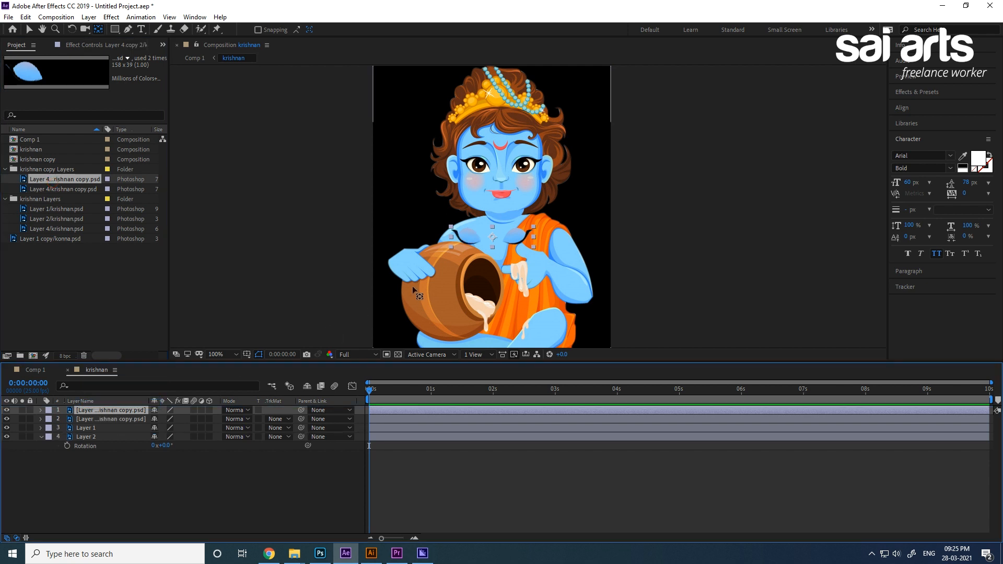
Step: Move both eyelid layers together so they exactly cover the character's eyes
{"action": "key", "text": "v"}
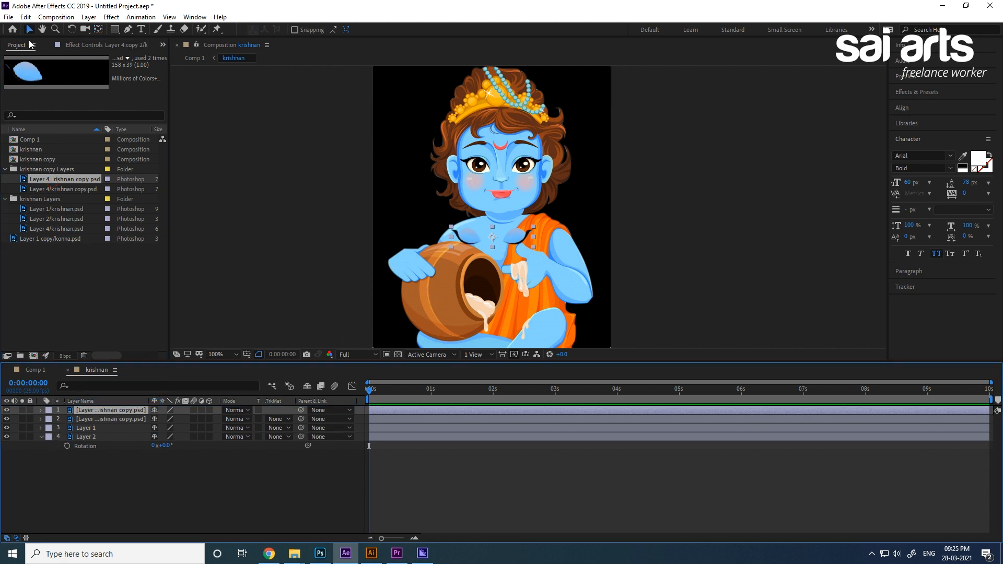
{"action": "left_click", "coordinate": [97, 421], "text": "ctrl"}
{"action": "scroll", "coordinate": [512, 228], "scroll_direction": "up", "scroll_amount": 1}
{"action": "left_click_drag", "start_coordinate": [513, 227], "coordinate": [525, 165]}
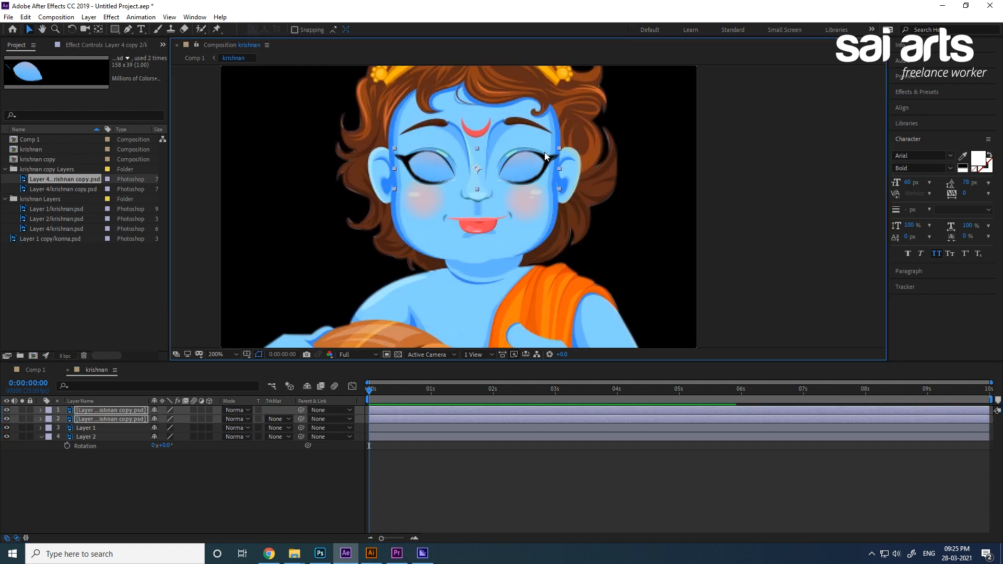
{"action": "scroll", "coordinate": [531, 161], "scroll_direction": "up", "scroll_amount": 3}
{"action": "left_click_drag", "start_coordinate": [532, 235], "coordinate": [562, 328]}
{"action": "mouse_move", "coordinate": [562, 164]}
{"action": "left_mouse_down"}
{"action": "mouse_move", "coordinate": [563, 178]}
{"action": "mouse_move", "coordinate": [562, 164]}
{"action": "left_mouse_up"}
{"action": "left_click_drag", "start_coordinate": [422, 198], "coordinate": [568, 219]}
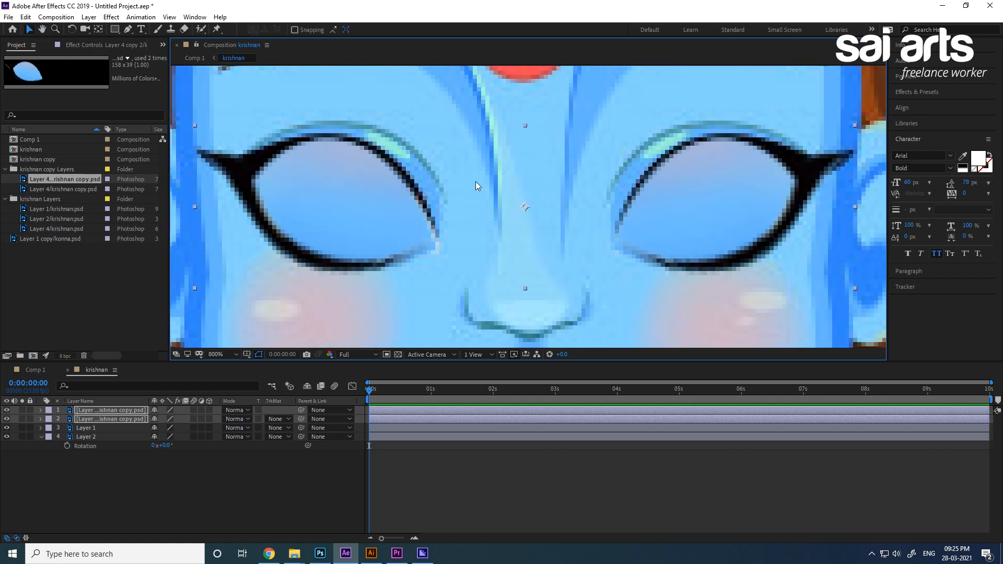
{"action": "scroll", "coordinate": [376, 222], "scroll_direction": "down", "scroll_amount": 4}
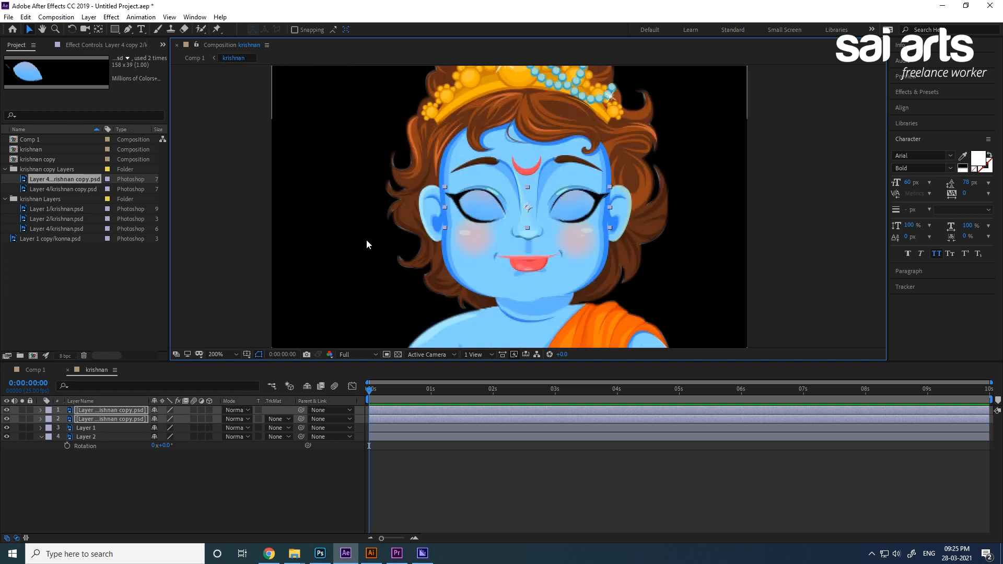
{"action": "left_click", "coordinate": [762, 189]}
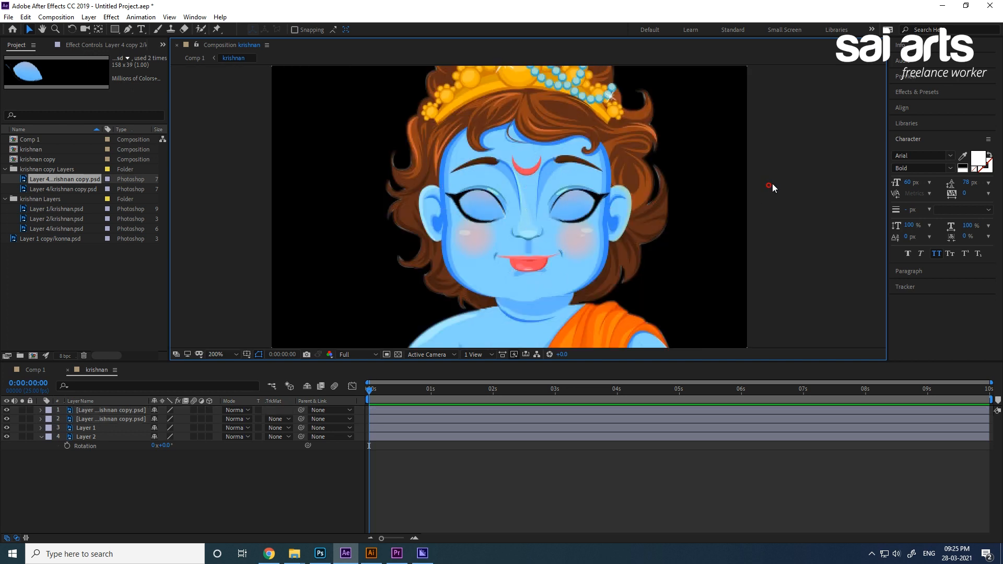
Step: Make both eyelid layers 3D and reveal their orientation and rotation properties
{"action": "left_click", "coordinate": [104, 412]}
{"action": "left_click", "coordinate": [116, 410], "text": "shift"}
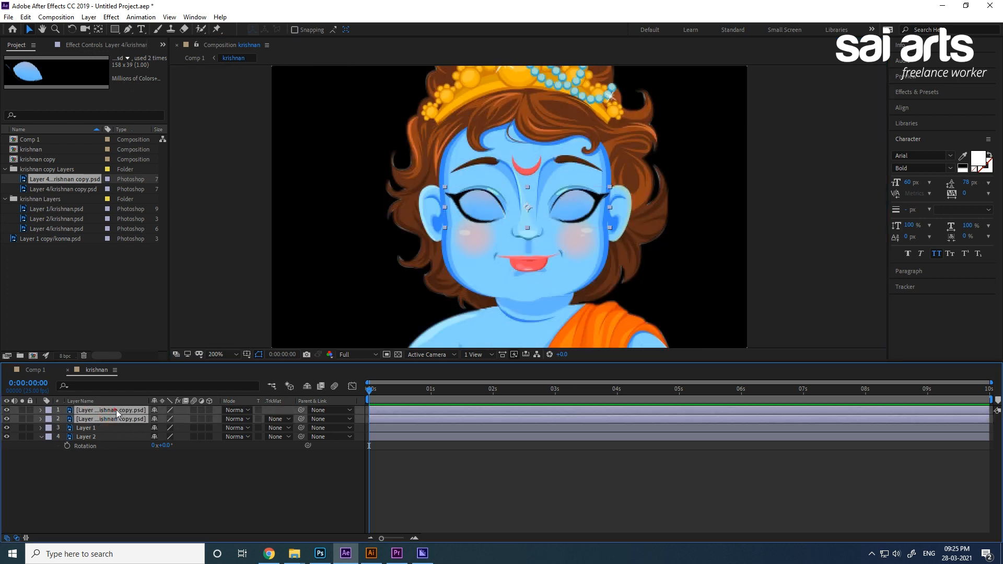
{"action": "left_click", "coordinate": [209, 417]}
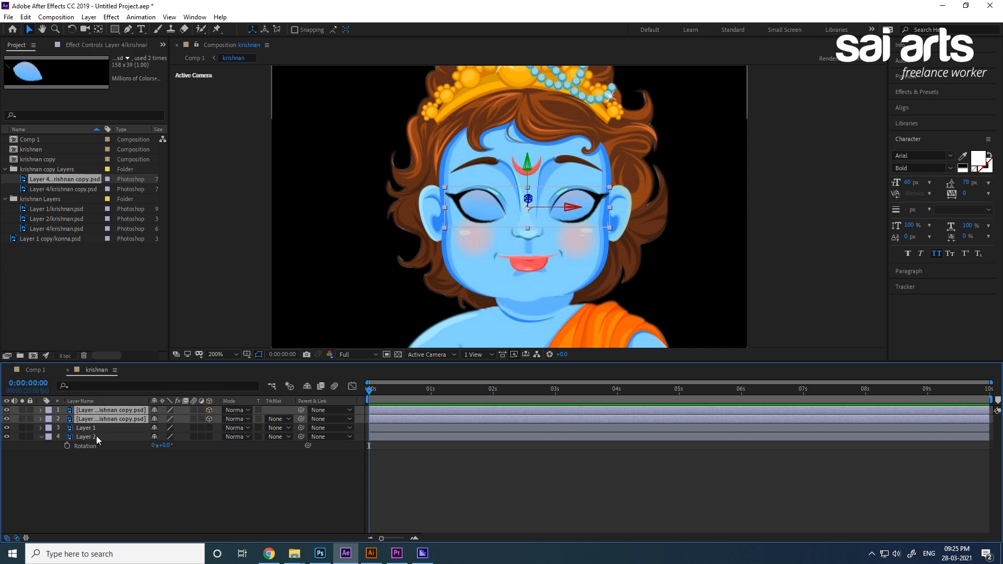
{"action": "key", "text": "r"}
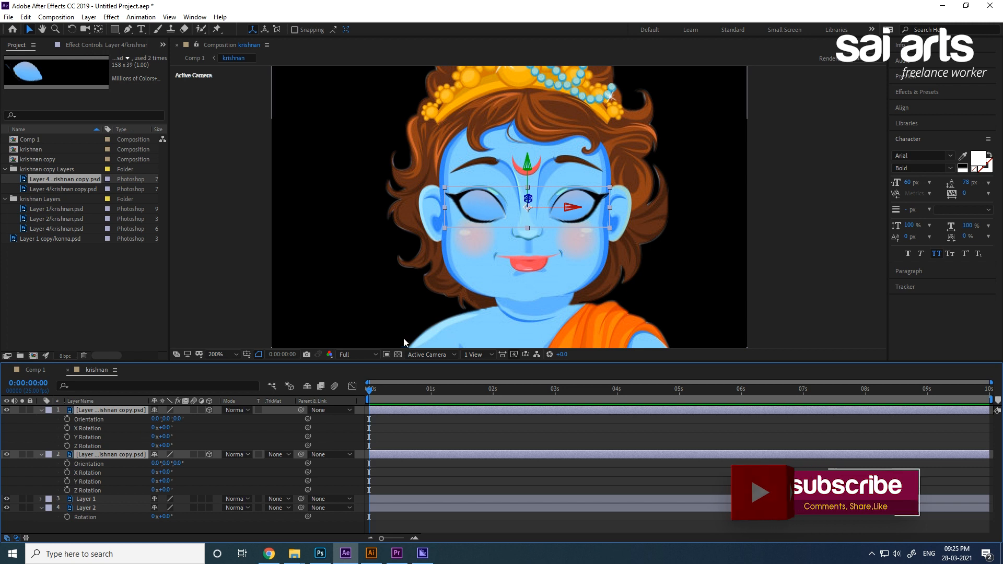
Step: Try changing the X Rotation of both eyelid layers together, and undo the change
{"action": "left_click_drag", "start_coordinate": [163, 427], "coordinate": [158, 437]}
{"action": "key", "text": "ctrl+z"}
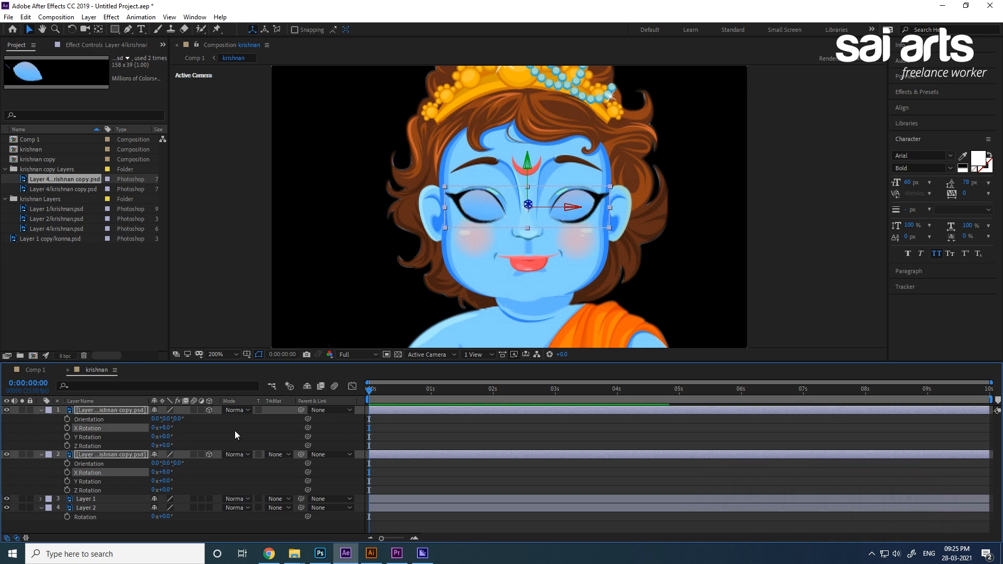
Step: Move each eyelid layer's anchor point to the upper edge of its own eye with the Pan Behind tool
{"action": "left_click", "coordinate": [98, 29]}
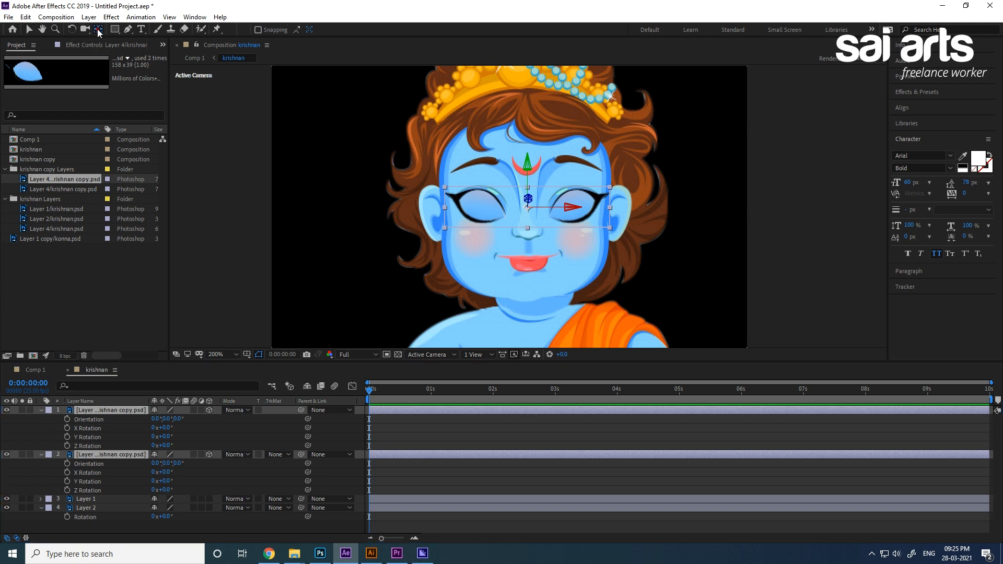
{"action": "left_click", "coordinate": [760, 281]}
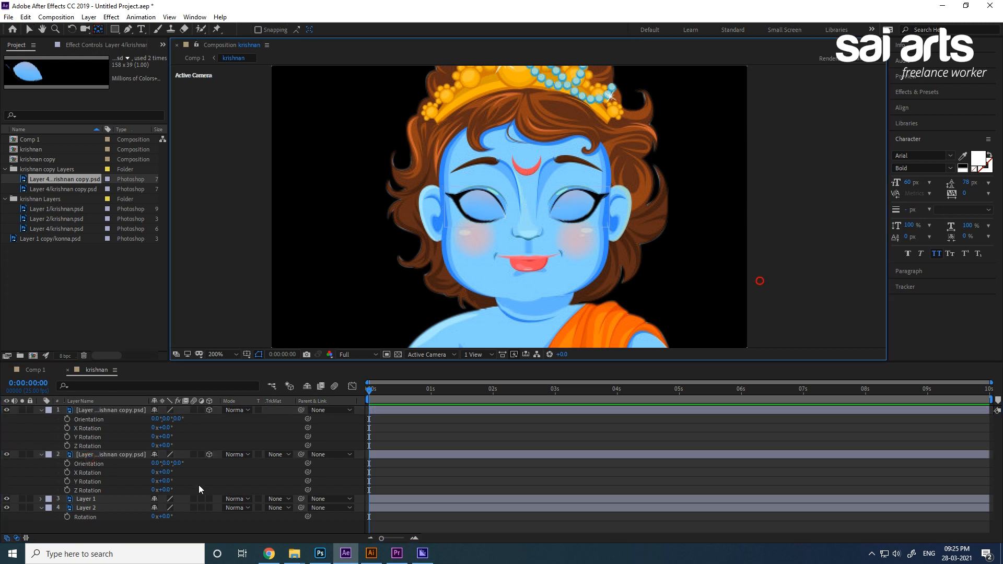
{"action": "left_click", "coordinate": [103, 458]}
{"action": "key", "text": "period"}
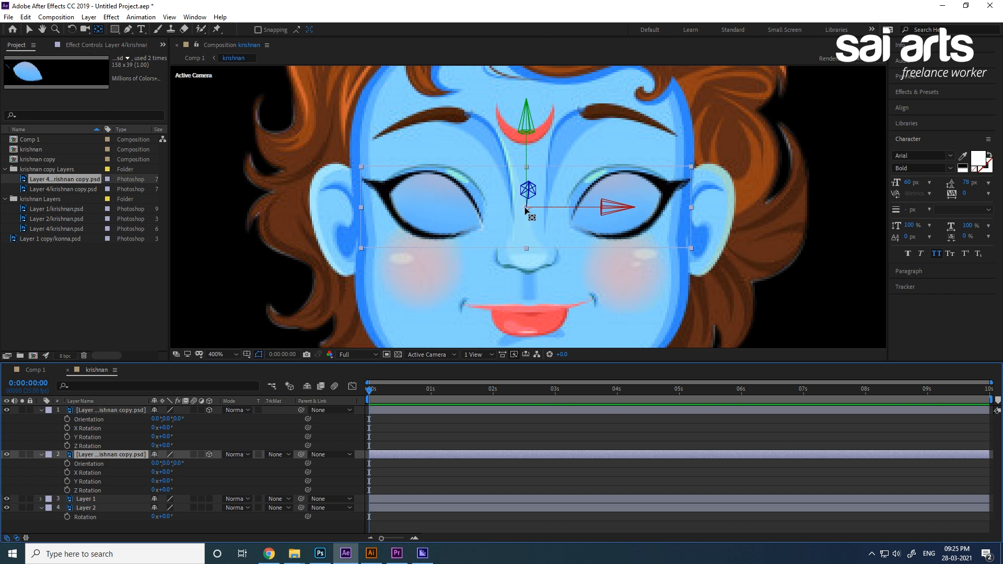
{"action": "left_click_drag", "start_coordinate": [584, 192], "coordinate": [611, 180]}
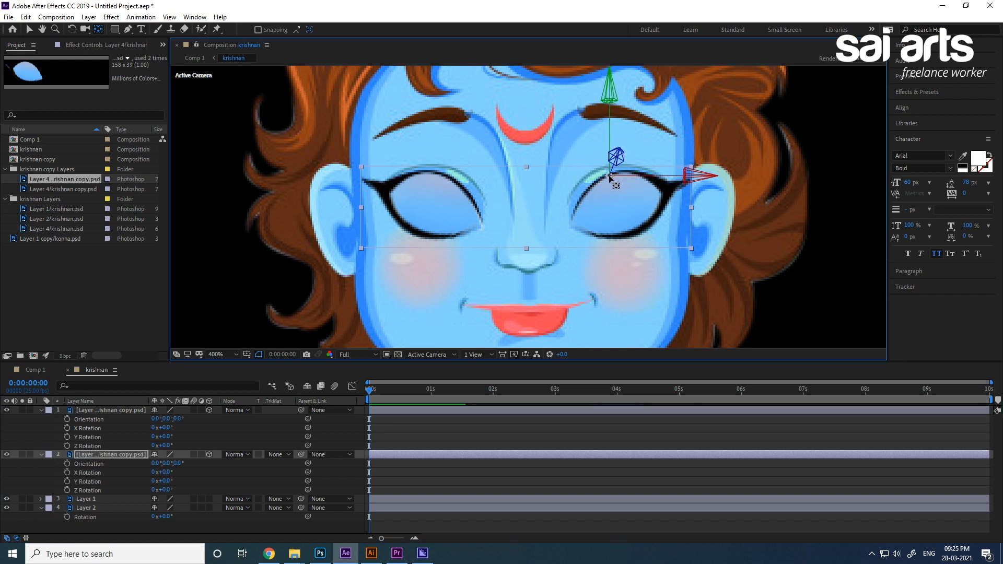
{"action": "left_click", "coordinate": [96, 410]}
{"action": "left_click_drag", "start_coordinate": [526, 207], "coordinate": [439, 173]}
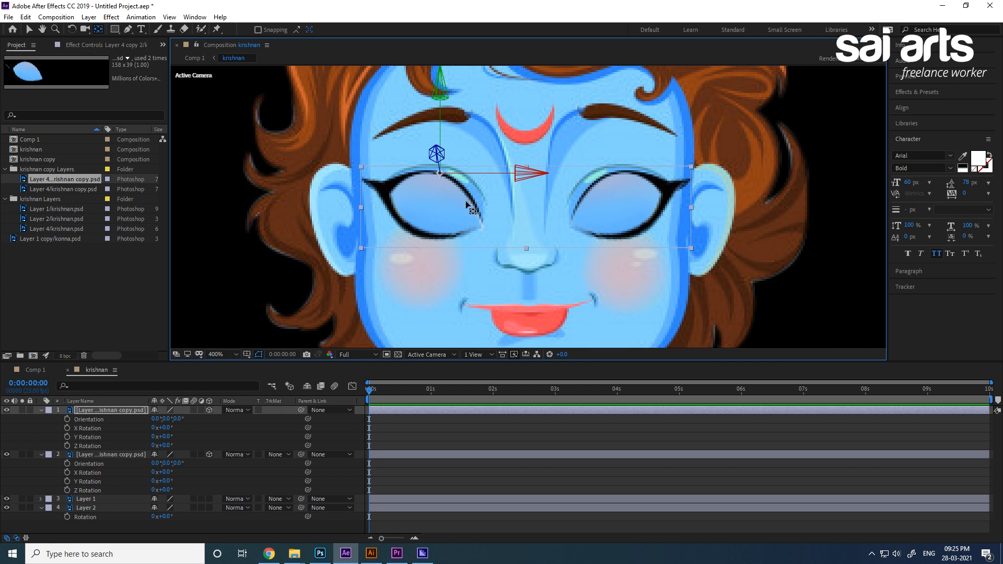
Step: Set the X Rotation of both eyelid layers to -76° so the eyes are open
{"action": "left_click", "coordinate": [84, 455], "text": "shift"}
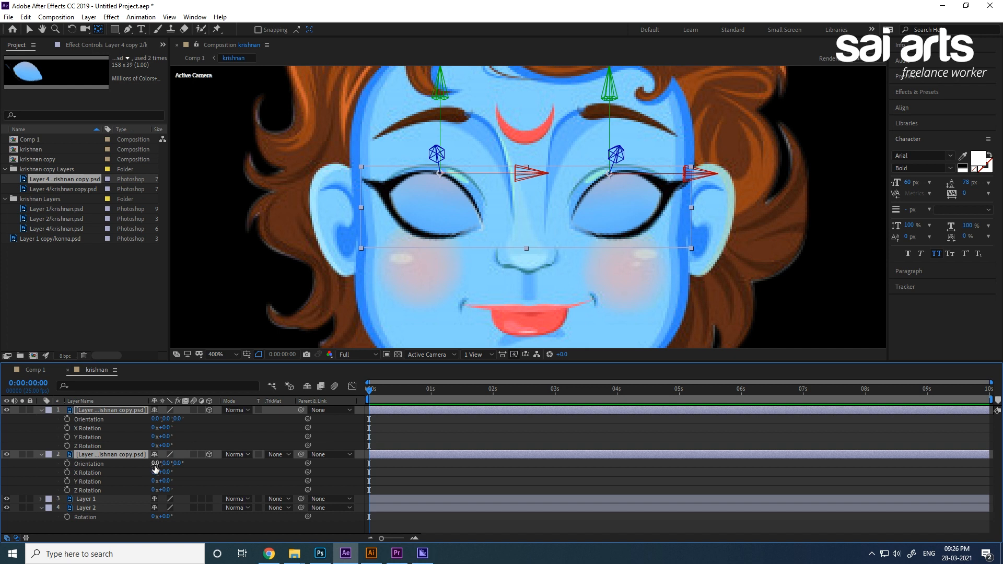
{"action": "left_click_drag", "start_coordinate": [165, 474], "coordinate": [141, 488]}
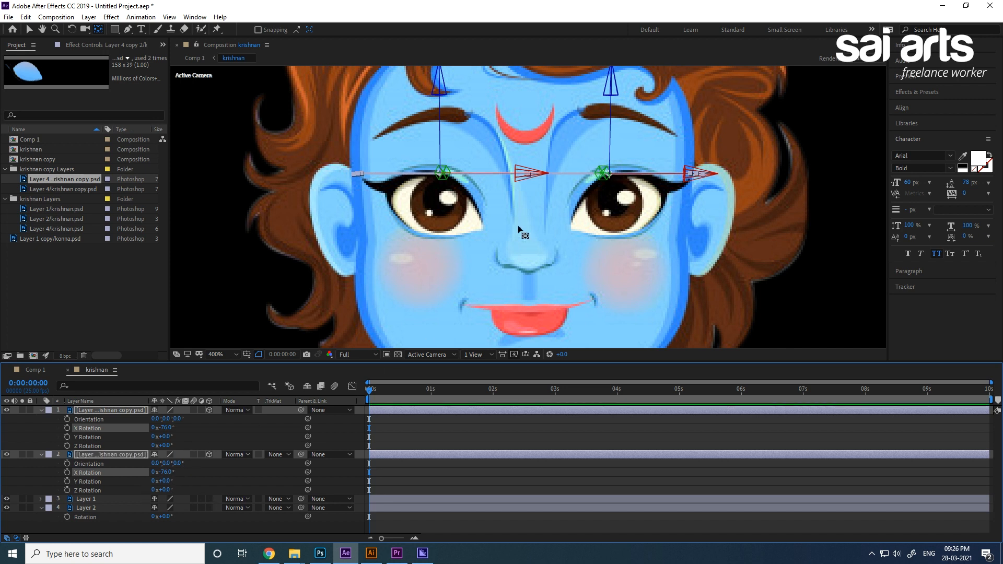
{"action": "scroll", "coordinate": [504, 189], "scroll_direction": "up", "scroll_amount": 1}
{"action": "left_click_drag", "start_coordinate": [316, 159], "coordinate": [395, 177]}
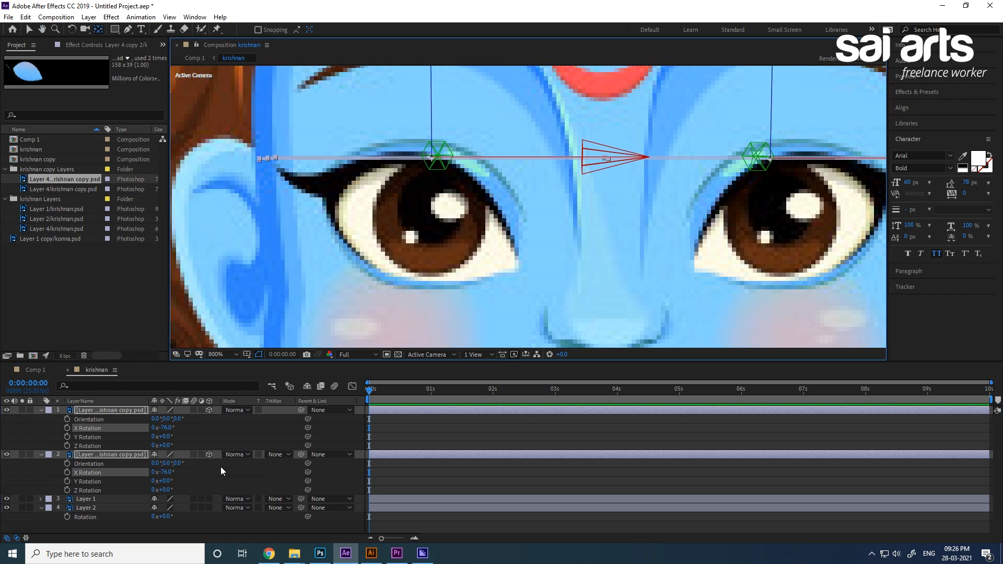
Step: Reveal Opacity on both eyelid layers, start X Rotation and Opacity keyframes at frame 0, and set Opacity to 0%
{"action": "key", "text": "shift+t"}
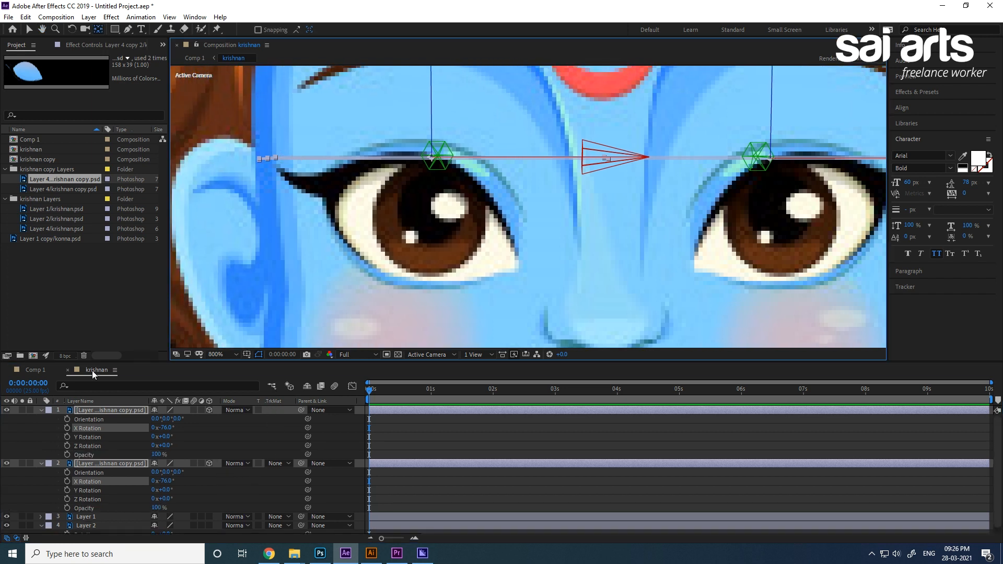
{"action": "left_click", "coordinate": [67, 429]}
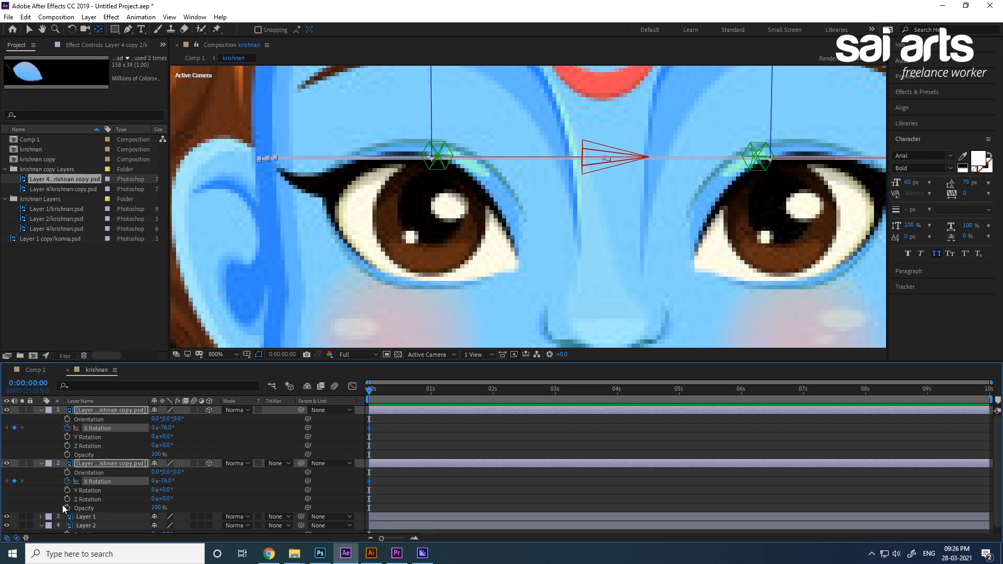
{"action": "left_click", "coordinate": [64, 508]}
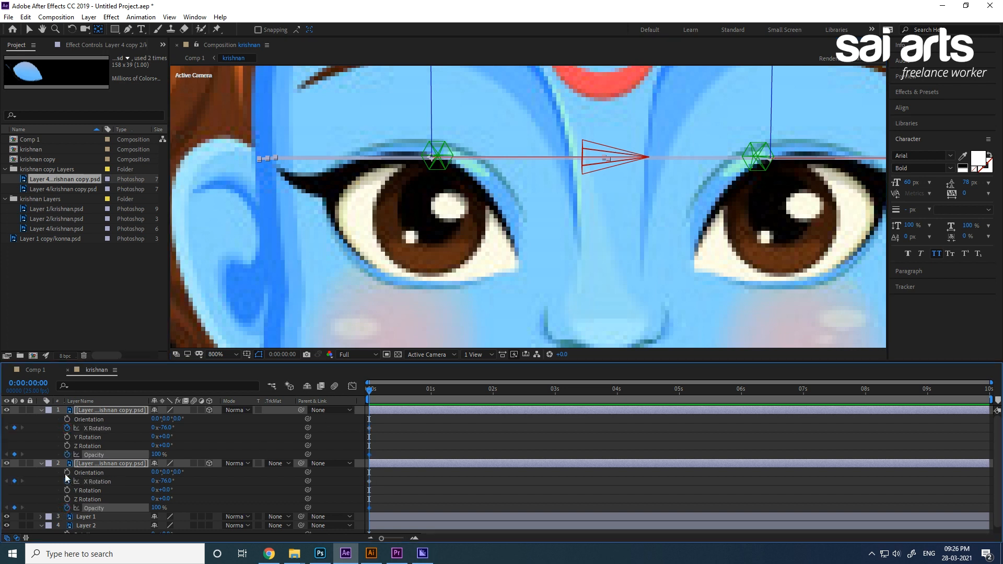
{"action": "left_click", "coordinate": [155, 454]}
{"action": "type", "text": "0"}
{"action": "key", "text": "Return"}
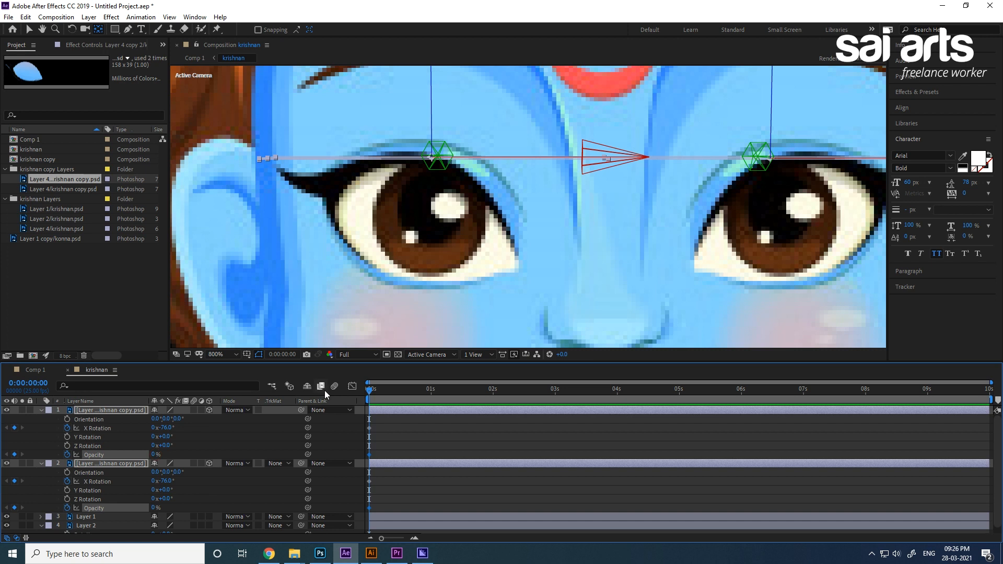
Step: At frame 5, keyframe both eyelids' X Rotation at 0° and the second eyelid layer's Opacity at 100%
{"action": "left_click_drag", "start_coordinate": [372, 394], "coordinate": [384, 400]}
{"action": "left_click", "coordinate": [163, 427]}
{"action": "type", "text": "0"}
{"action": "key", "text": "Return"}
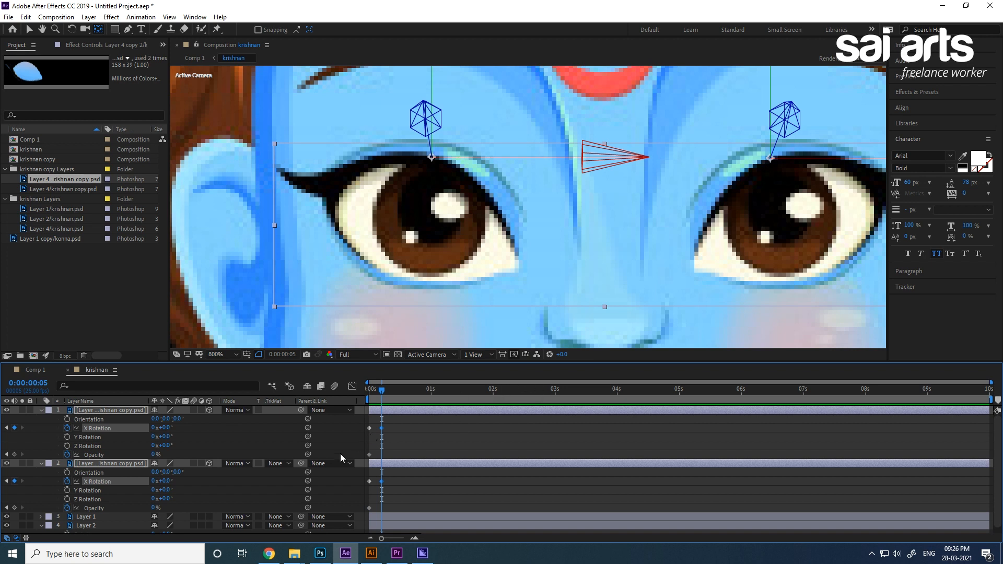
{"action": "left_click", "coordinate": [146, 508]}
{"action": "left_click", "coordinate": [154, 508]}
{"action": "type", "text": "100"}
{"action": "key", "text": "Return"}
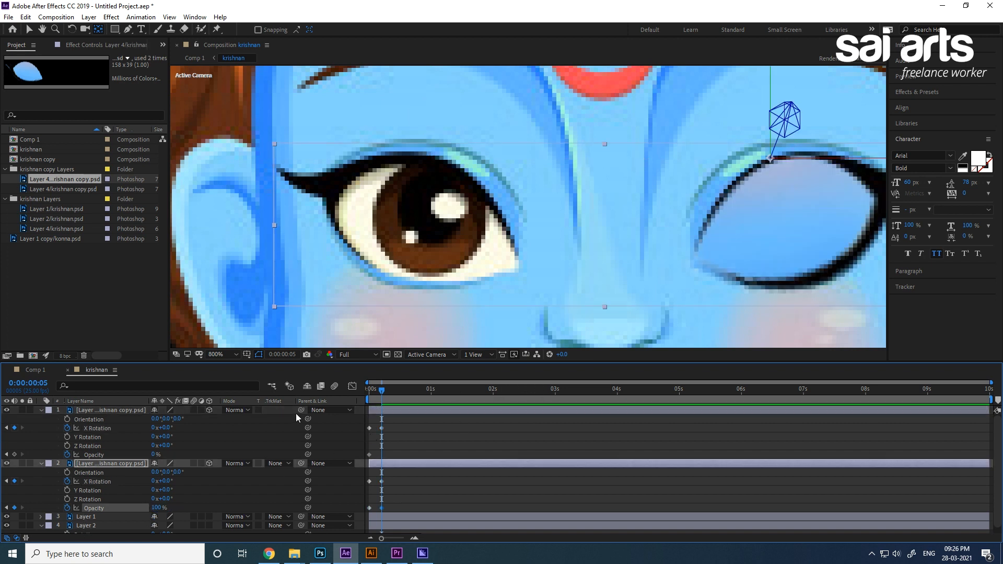
Step: Play back the eyelid closing animation from the beginning and return to frame 0
{"action": "left_click_drag", "start_coordinate": [382, 389], "coordinate": [305, 405]}
{"action": "key", "text": "space"}
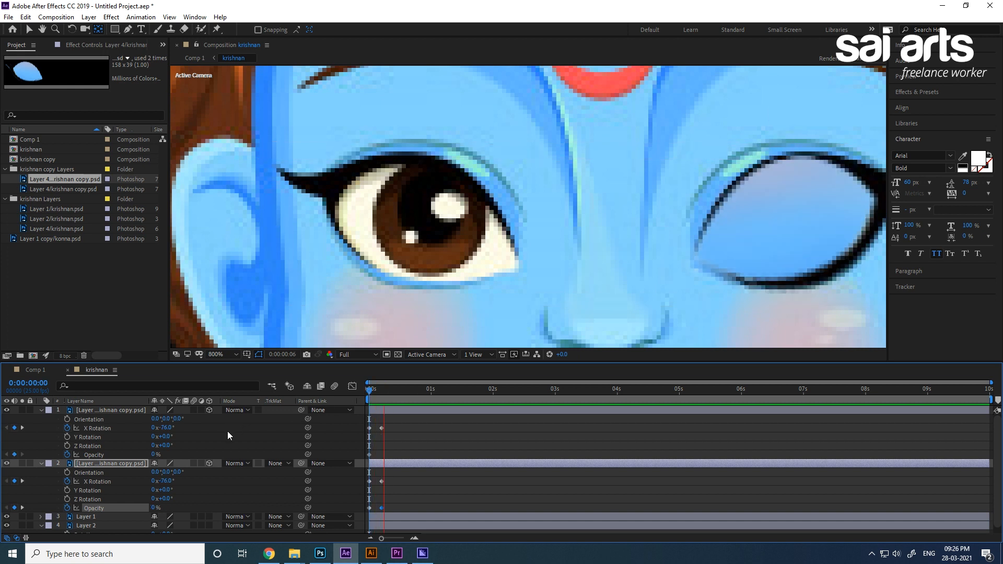
{"action": "key", "text": "space"}
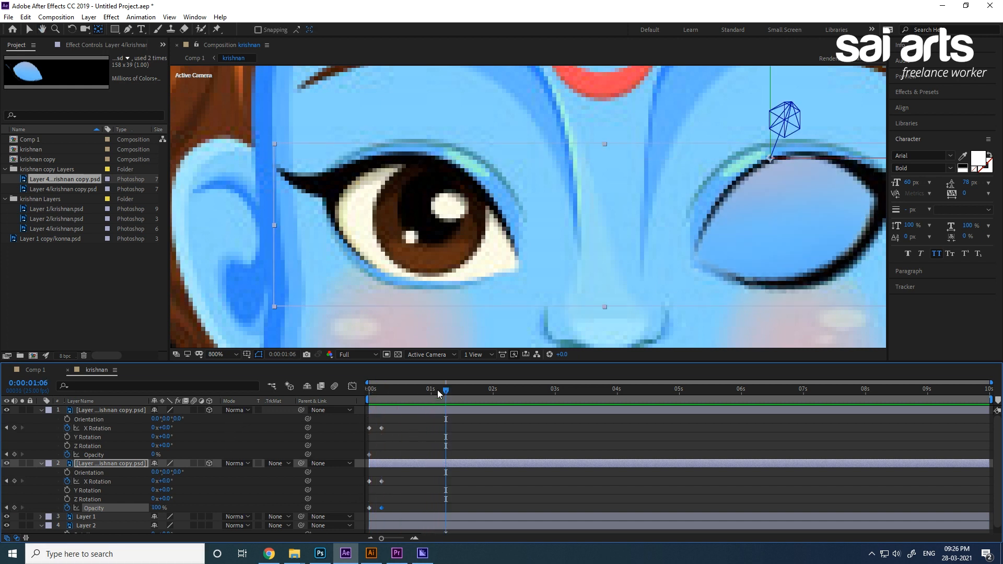
{"action": "left_click_drag", "start_coordinate": [436, 391], "coordinate": [366, 415]}
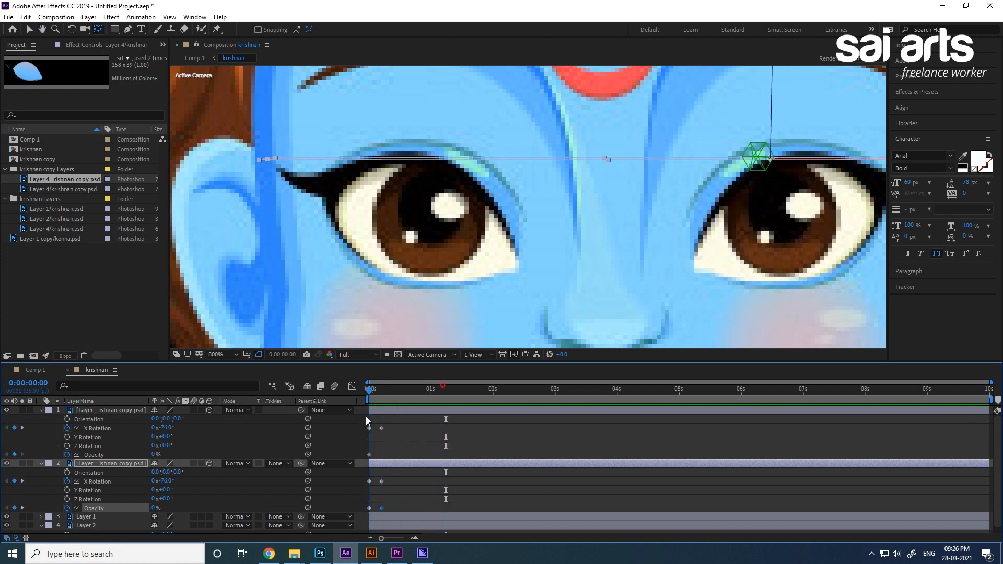
Step: Keyframe the first eyelid layer's Opacity at 100% at frame 5 and preview the closing animation
{"action": "left_click", "coordinate": [22, 428]}
{"action": "left_click", "coordinate": [153, 454]}
{"action": "type", "text": "100"}
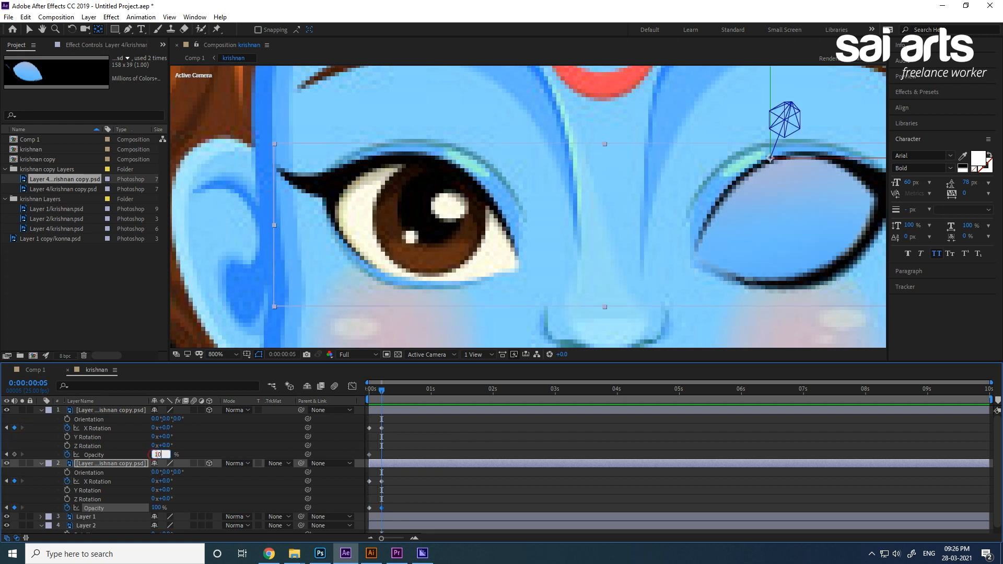
{"action": "key", "text": "Return"}
{"action": "left_click_drag", "start_coordinate": [385, 392], "coordinate": [261, 403]}
{"action": "key", "text": "space"}
{"action": "key", "text": "space"}
Step: Shift the 100% Opacity keyframes of both eyelid layers earlier, to about frame 2
{"action": "mouse_move", "coordinate": [375, 398]}
{"action": "left_mouse_down"}
{"action": "mouse_move", "coordinate": [358, 400]}
{"action": "mouse_move", "coordinate": [376, 399]}
{"action": "left_mouse_up"}
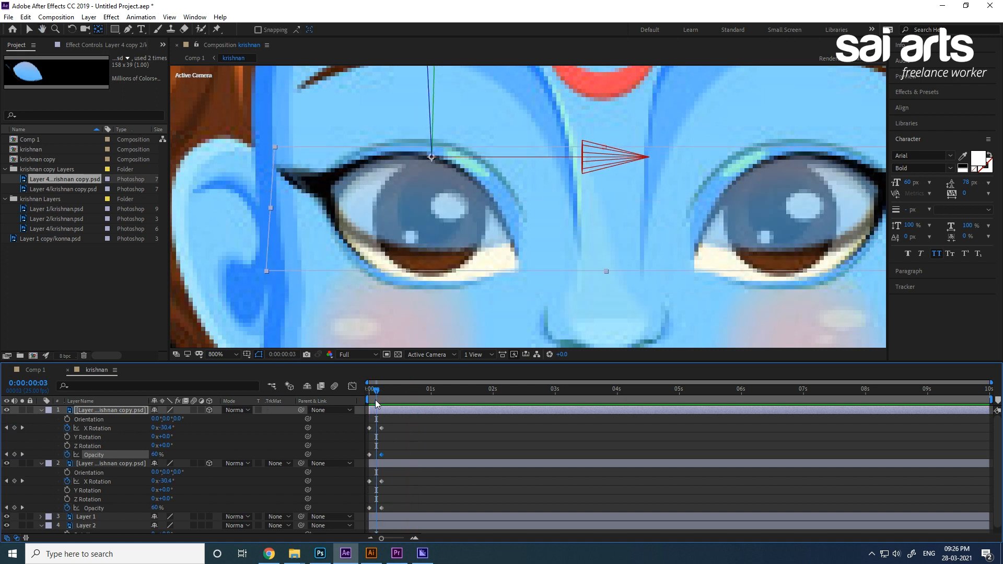
{"action": "left_click_drag", "start_coordinate": [381, 507], "coordinate": [376, 509]}
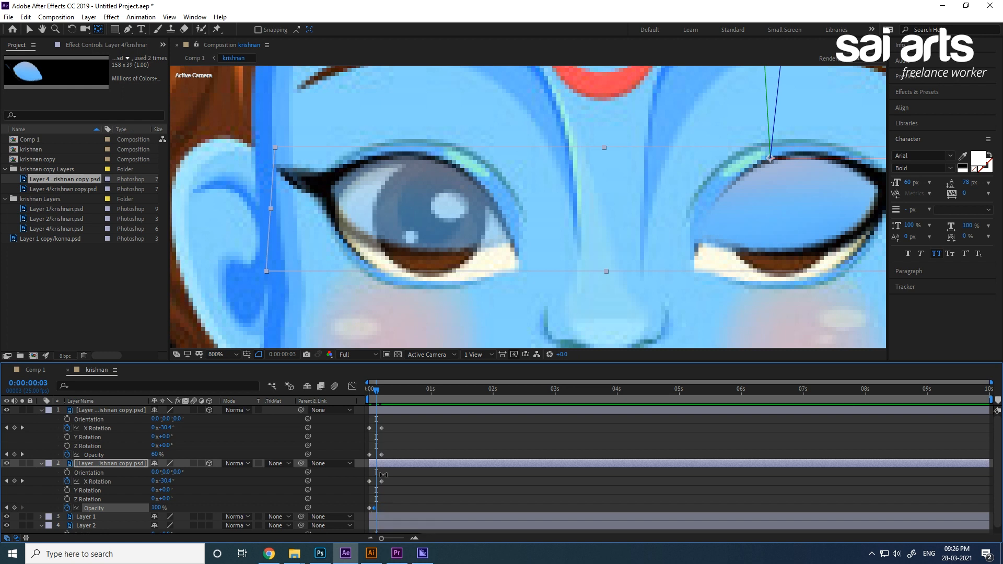
{"action": "left_click_drag", "start_coordinate": [382, 455], "coordinate": [376, 455]}
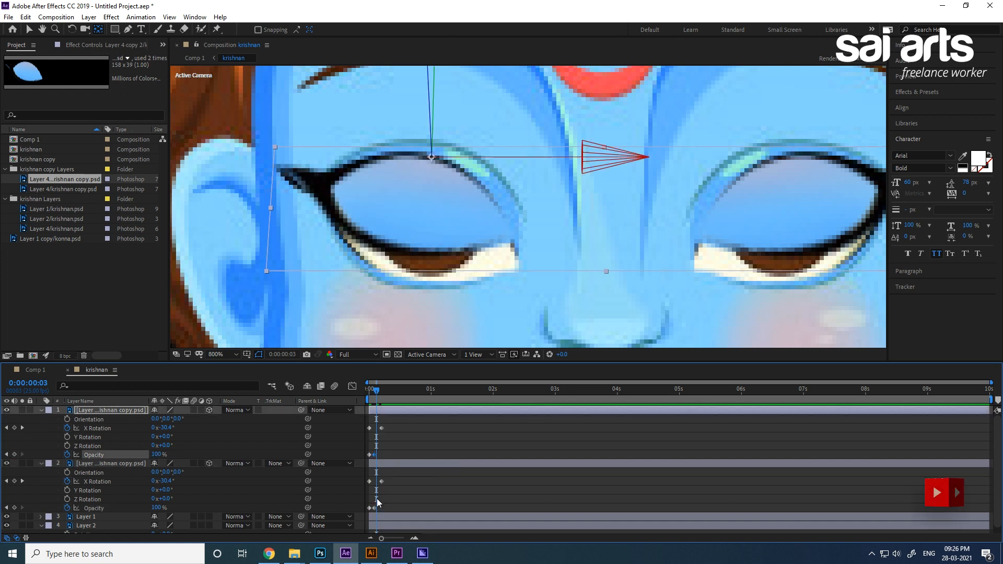
Step: Add an X Rotation keyframe at frame 6 on both eyelid layers to hold the eyes closed
{"action": "left_click_drag", "start_coordinate": [381, 387], "coordinate": [385, 414]}
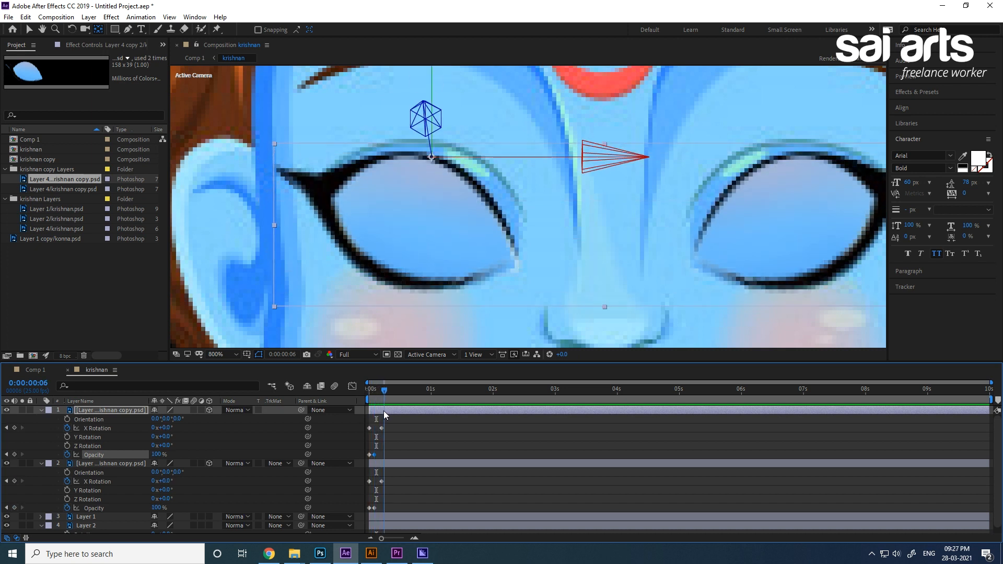
{"action": "left_click", "coordinate": [14, 428]}
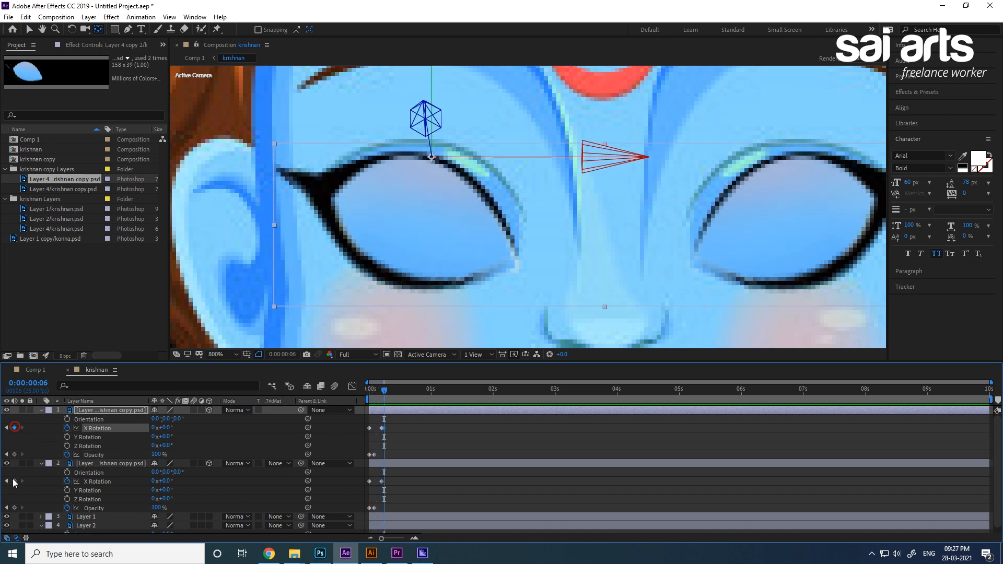
{"action": "left_click", "coordinate": [14, 481]}
Step: Copy each eyelid layer's first X Rotation keyframe, -76°, to frame 10 so the eyes reopen
{"action": "left_click_drag", "start_coordinate": [399, 389], "coordinate": [395, 391]}
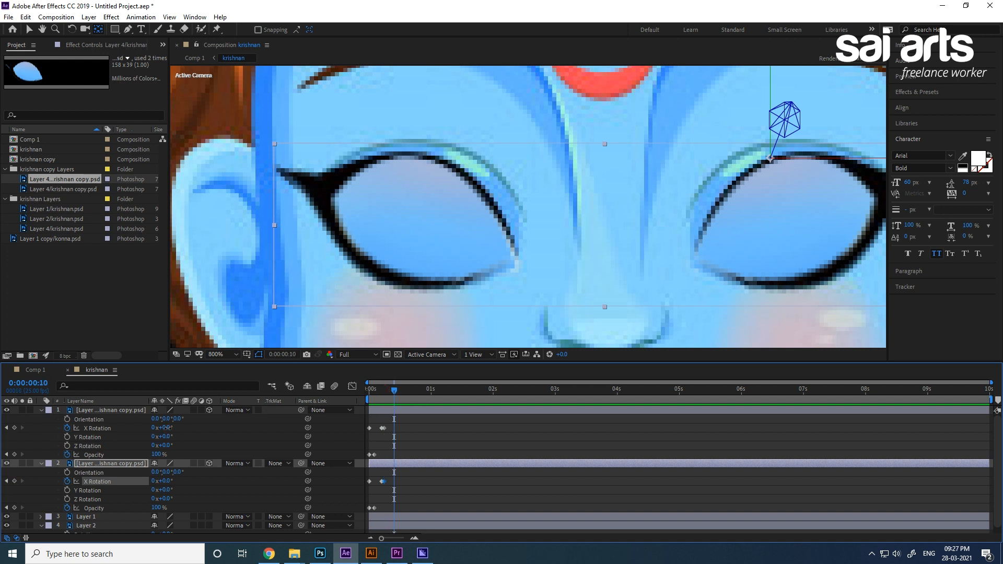
{"action": "left_click", "coordinate": [369, 428]}
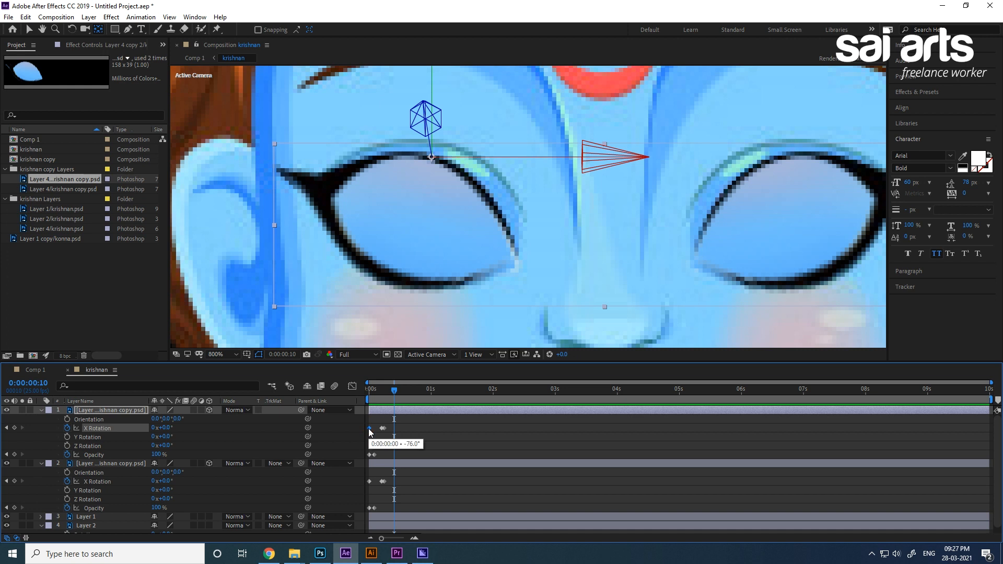
{"action": "key", "text": "ctrl+c"}
{"action": "key", "text": "ctrl+v"}
{"action": "left_click", "coordinate": [369, 482]}
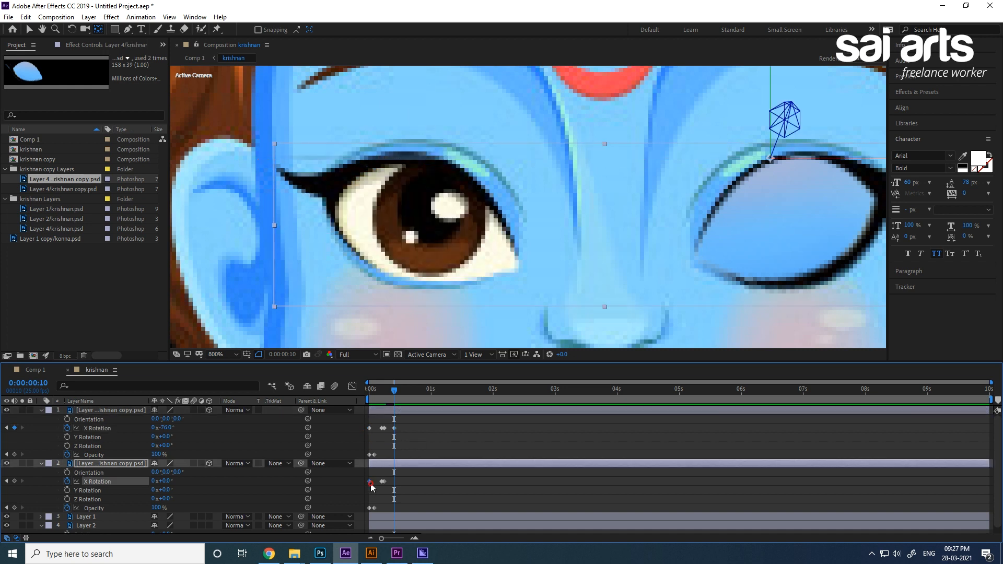
{"action": "key", "text": "ctrl+c"}
{"action": "key", "text": "ctrl+v"}
Step: Add an Opacity keyframe at frame 9 on both eyelid layers, holding 100%
{"action": "mouse_move", "coordinate": [389, 390]}
{"action": "left_mouse_down"}
{"action": "mouse_move", "coordinate": [384, 401]}
{"action": "mouse_move", "coordinate": [392, 402]}
{"action": "left_mouse_up"}
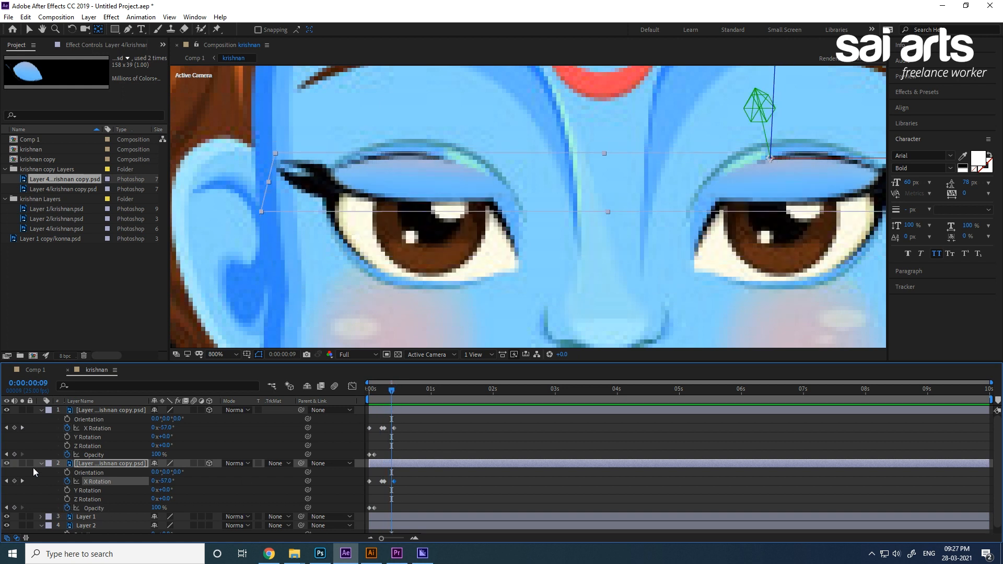
{"action": "left_click", "coordinate": [14, 428]}
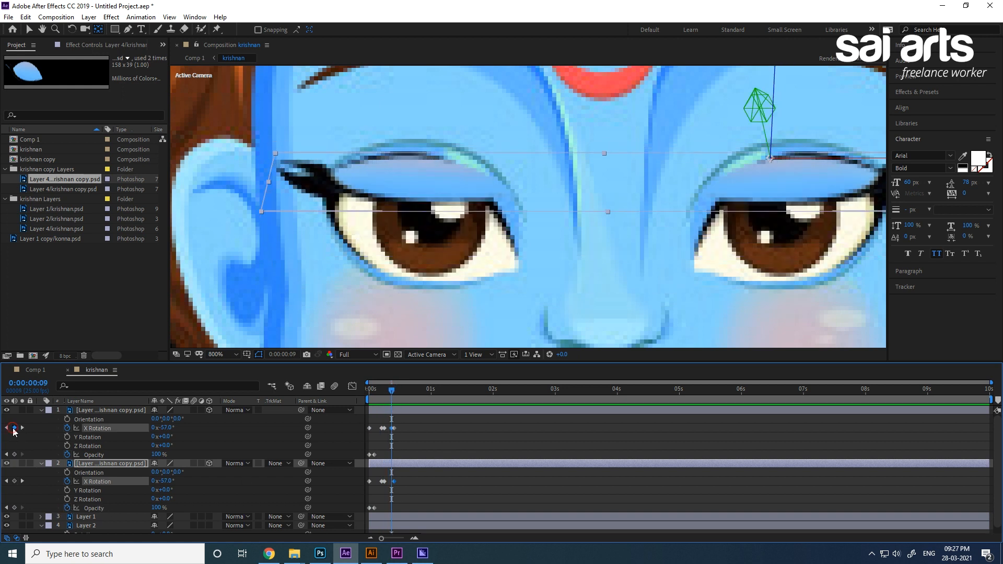
{"action": "left_click", "coordinate": [14, 454]}
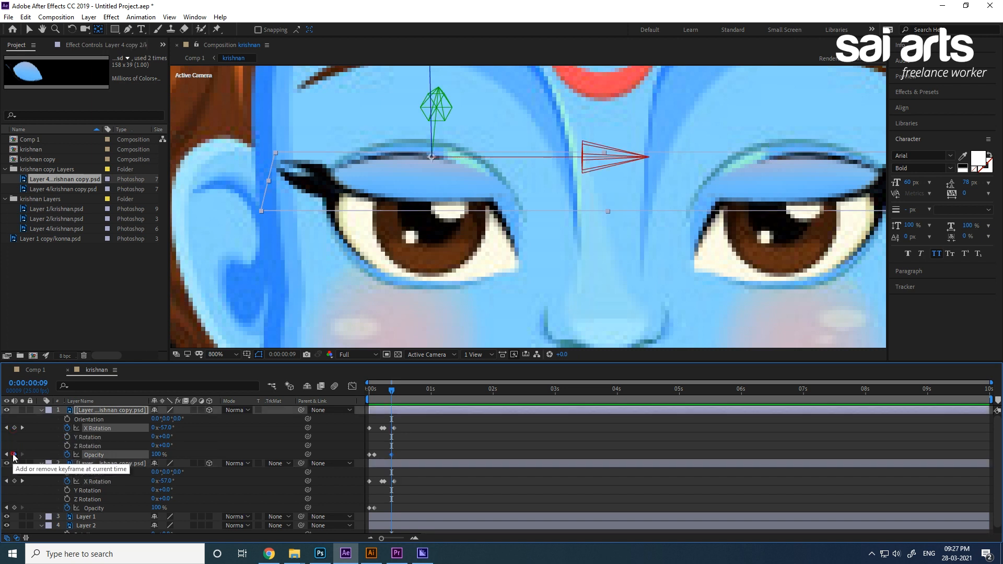
{"action": "left_click", "coordinate": [14, 508]}
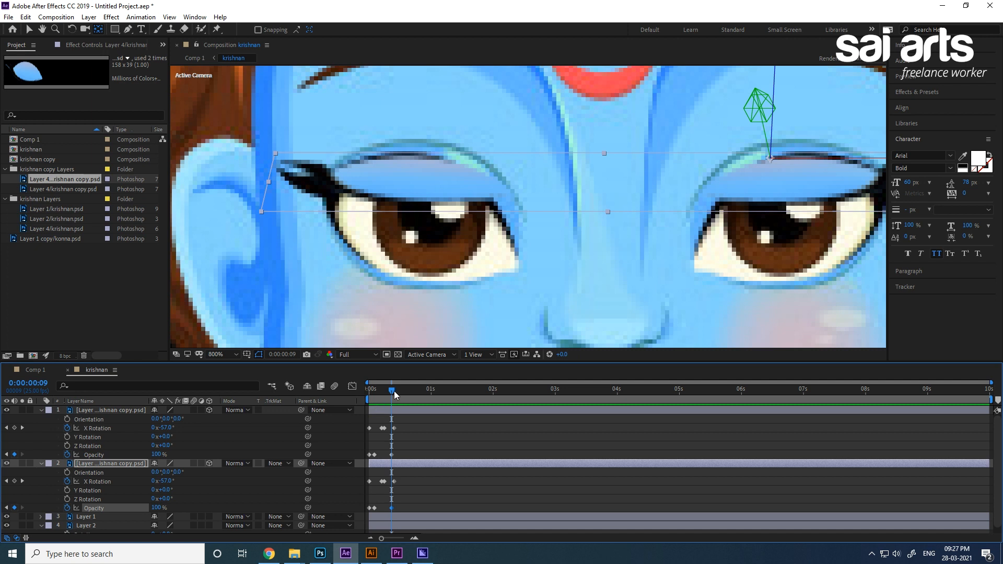
Step: At frame 10, set the Opacity of both eyelid layers to 0%
{"action": "left_click", "coordinate": [394, 389]}
{"action": "left_click", "coordinate": [158, 454]}
{"action": "type", "text": "0"}
{"action": "key", "text": "Return"}
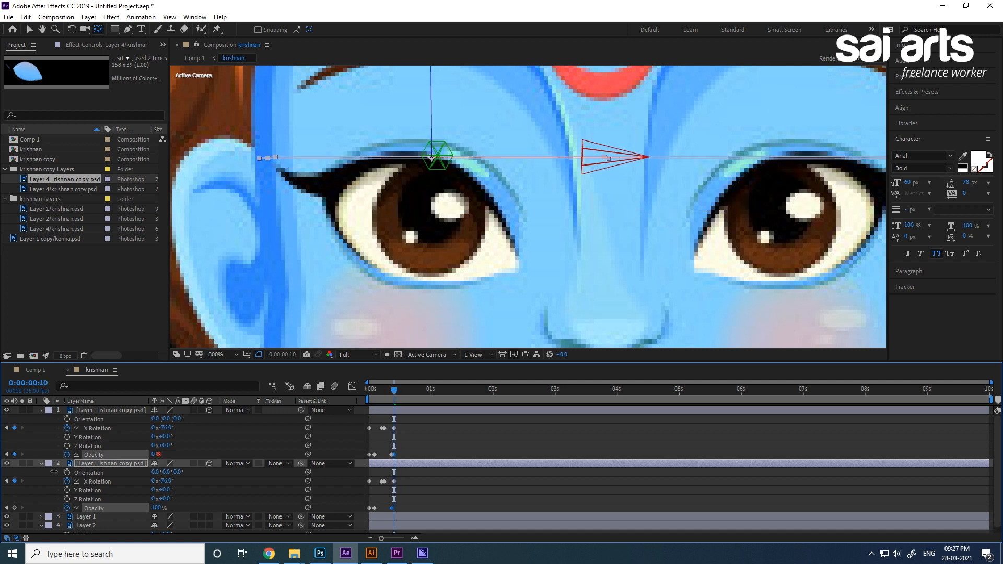
{"action": "left_click", "coordinate": [158, 507]}
{"action": "type", "text": "0"}
{"action": "key", "text": "Return"}
Step: Play back the complete blink from the start of the timeline
{"action": "left_click_drag", "start_coordinate": [393, 391], "coordinate": [268, 424]}
{"action": "key", "text": "space"}
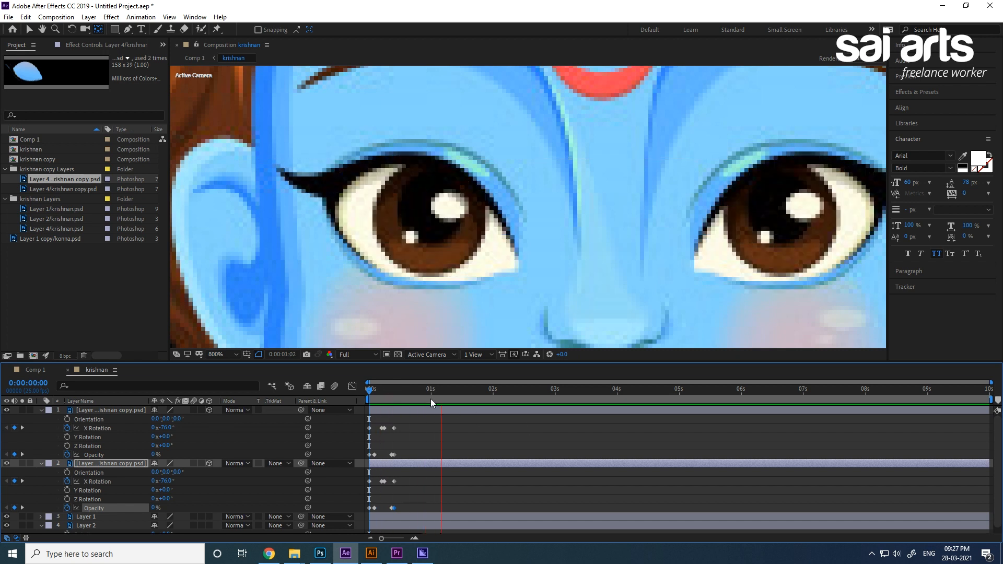
{"action": "key", "text": "space"}
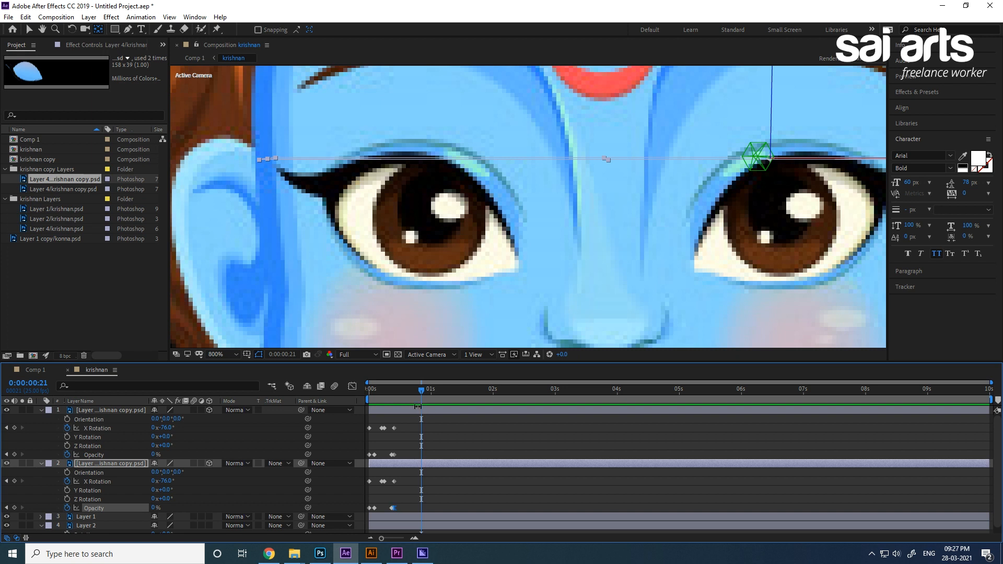
Step: Apply Easy Ease to all X Rotation and Opacity keyframes on both eyelid layers
{"action": "left_click_drag", "start_coordinate": [410, 422], "coordinate": [352, 456]}
{"action": "left_click_drag", "start_coordinate": [411, 472], "coordinate": [353, 511]}
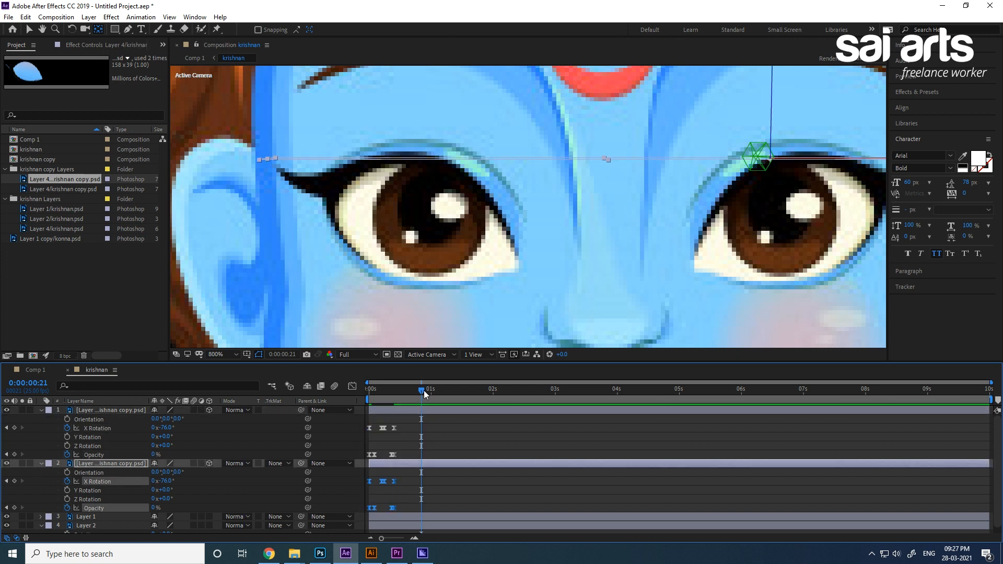
Step: Play back the eased blink from the start of the timeline with the whole character in view
{"action": "key", "text": "space"}
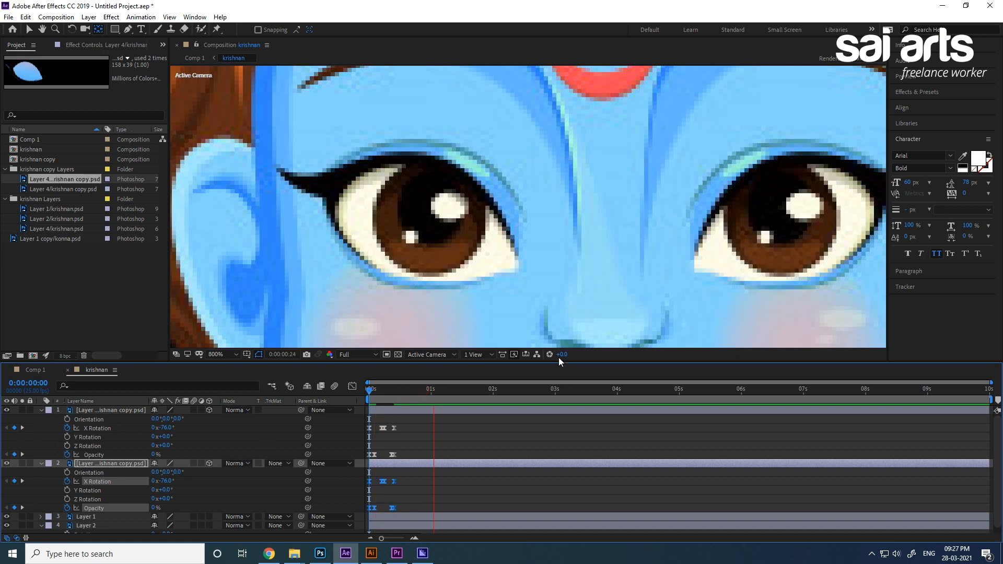
{"action": "scroll", "coordinate": [547, 236], "scroll_direction": "down", "scroll_amount": 4}
{"action": "key", "text": "space"}
{"action": "key", "text": "space"}
{"action": "left_click_drag", "start_coordinate": [420, 392], "coordinate": [290, 409]}
{"action": "key", "text": "space"}
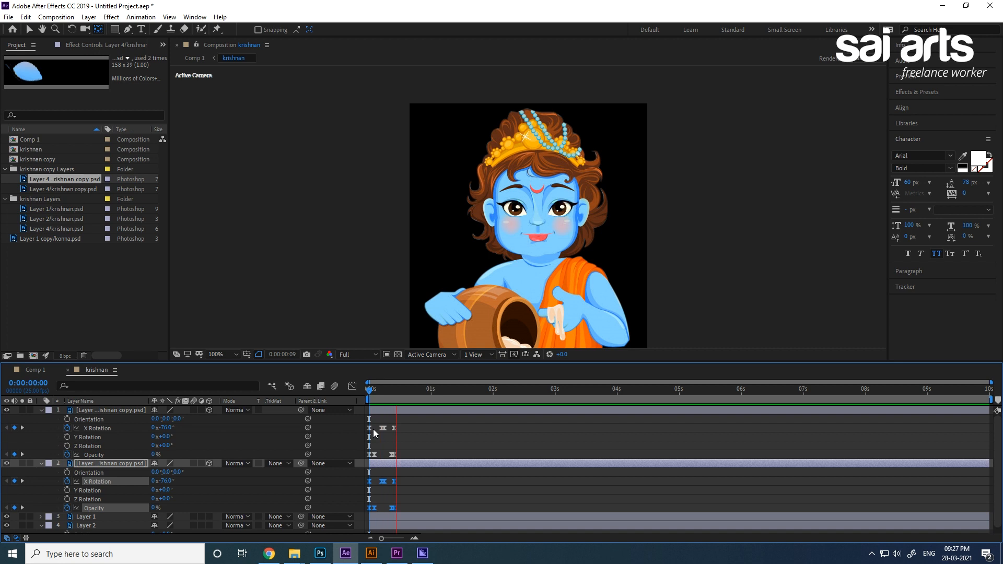
{"action": "key", "text": "space"}
Step: Try to duplicate the X Rotation and Opacity blink keyframes of both eyelid layers at 0:00:01:11
{"action": "left_click_drag", "start_coordinate": [406, 424], "coordinate": [363, 454]}
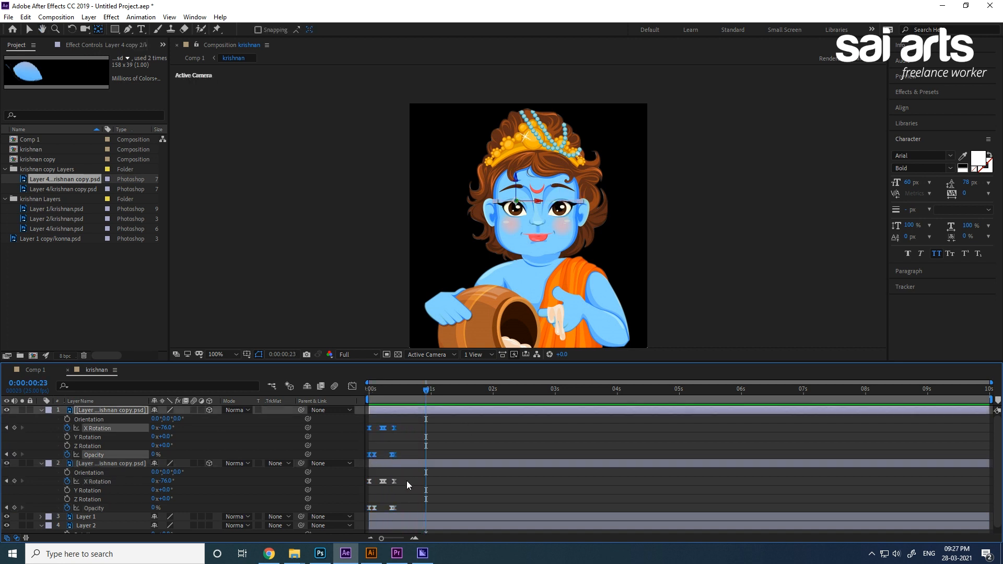
{"action": "left_click_drag", "start_coordinate": [409, 472], "coordinate": [368, 507]}
{"action": "left_click_drag", "start_coordinate": [469, 394], "coordinate": [458, 403]}
{"action": "key", "text": "ctrl+d"}
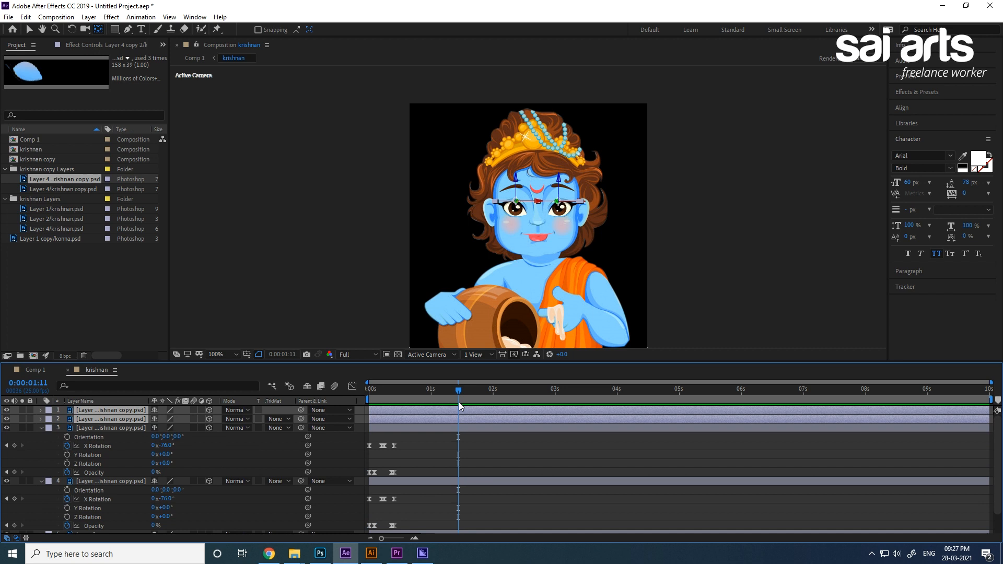
{"action": "key", "text": "ctrl+z"}
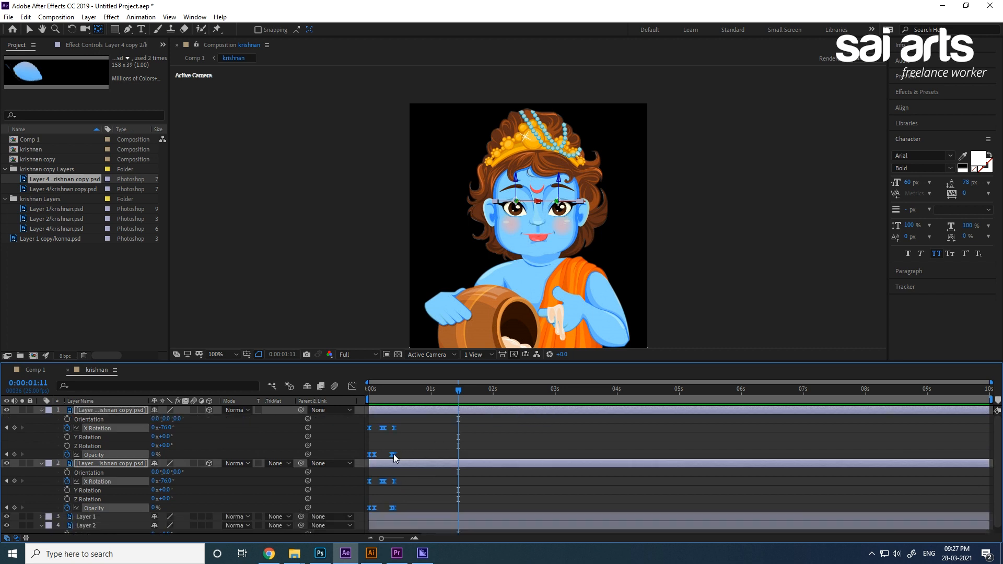
Step: Copy the X Rotation and Opacity blink keyframes of each eyelid layer to 0:00:01:11 and preview the repeated blink
{"action": "left_click", "coordinate": [472, 445]}
{"action": "left_click_drag", "start_coordinate": [418, 422], "coordinate": [357, 455]}
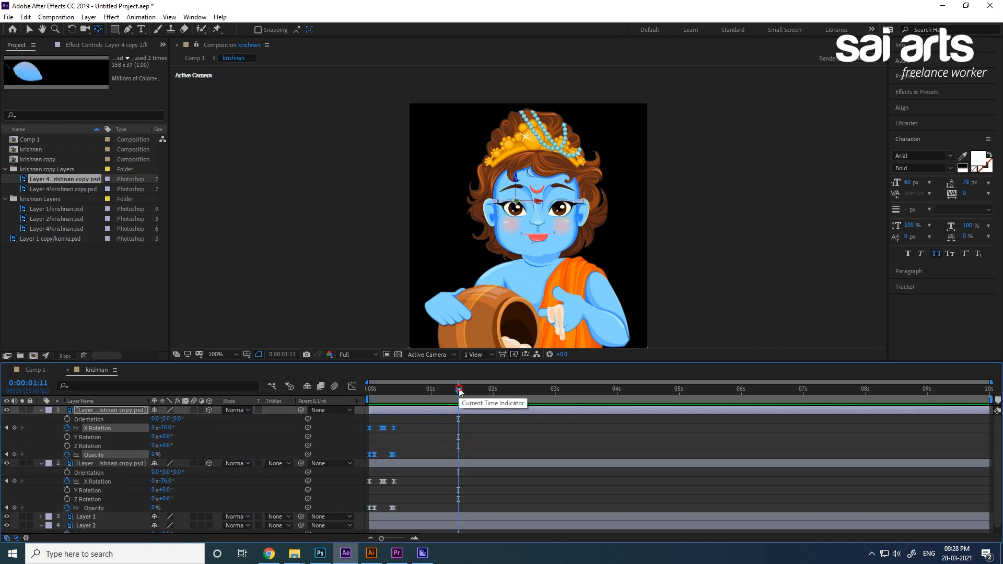
{"action": "key", "text": "ctrl+v"}
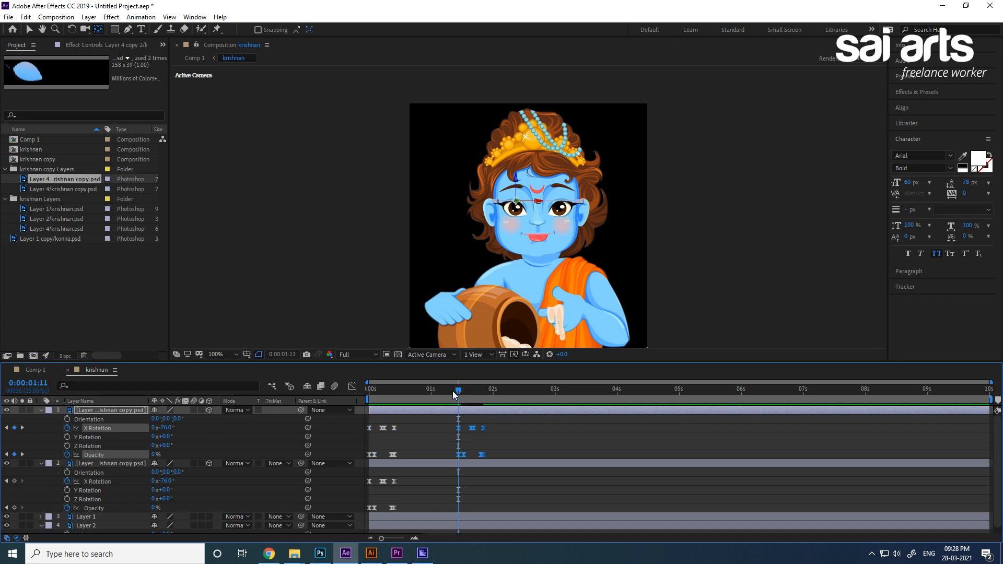
{"action": "left_click_drag", "start_coordinate": [403, 475], "coordinate": [364, 512]}
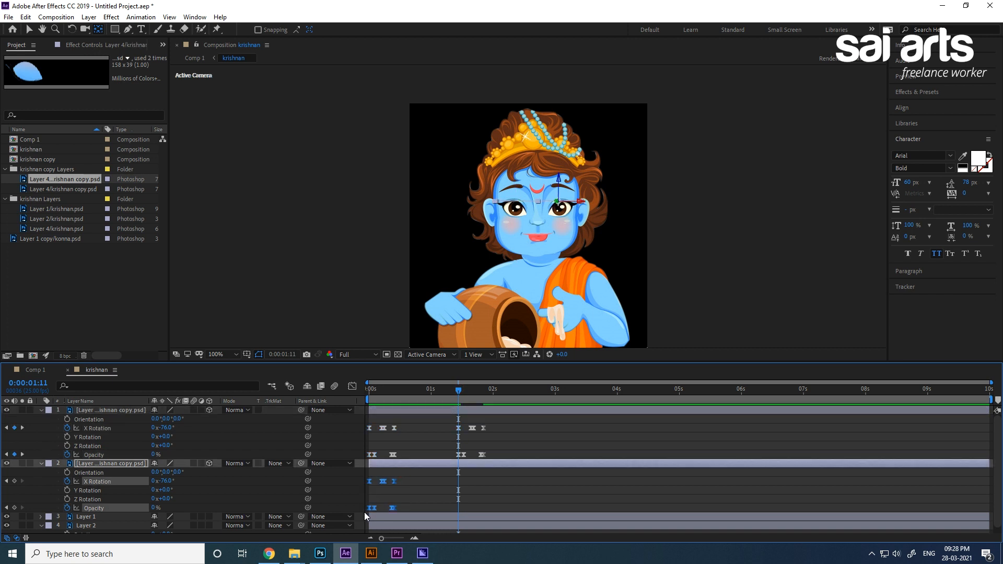
{"action": "key", "text": "ctrl+v"}
{"action": "left_click_drag", "start_coordinate": [552, 390], "coordinate": [396, 421]}
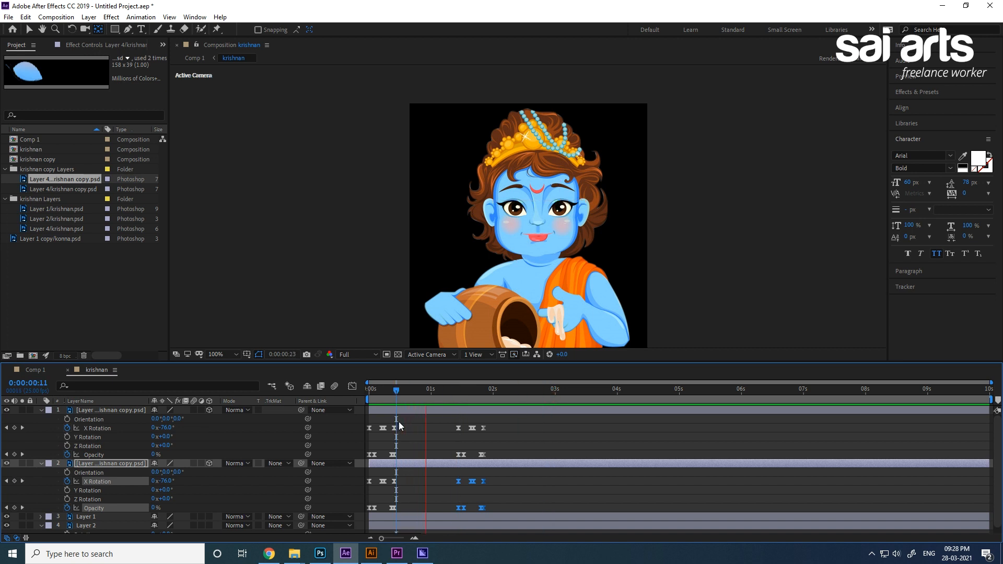
Step: Paste a third set of blink keyframes on both eyelid layers at 0:00:02:13
{"action": "left_click_drag", "start_coordinate": [514, 391], "coordinate": [449, 460]}
{"action": "key", "text": "ctrl+v"}
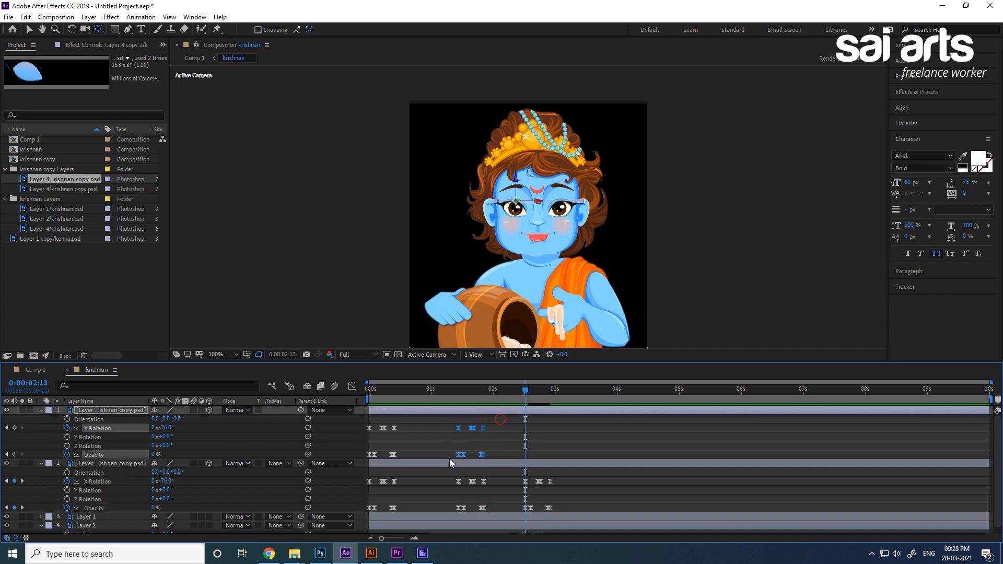
{"action": "key", "text": "ctrl+v"}
Step: Repeat the blink keyframes on both eyelid layers a little past 3.5 seconds
{"action": "left_click_drag", "start_coordinate": [590, 393], "coordinate": [594, 399]}
{"action": "key", "text": "ctrl+v"}
{"action": "left_click_drag", "start_coordinate": [561, 477], "coordinate": [518, 508]}
{"action": "key", "text": "ctrl+c"}
{"action": "key", "text": "ctrl+v"}
Step: Paste a fifth set of blink keyframes on both eyelid layers at 0:00:04:18
{"action": "left_click", "coordinate": [651, 393]}
{"action": "left_click_drag", "start_coordinate": [652, 392], "coordinate": [661, 396]}
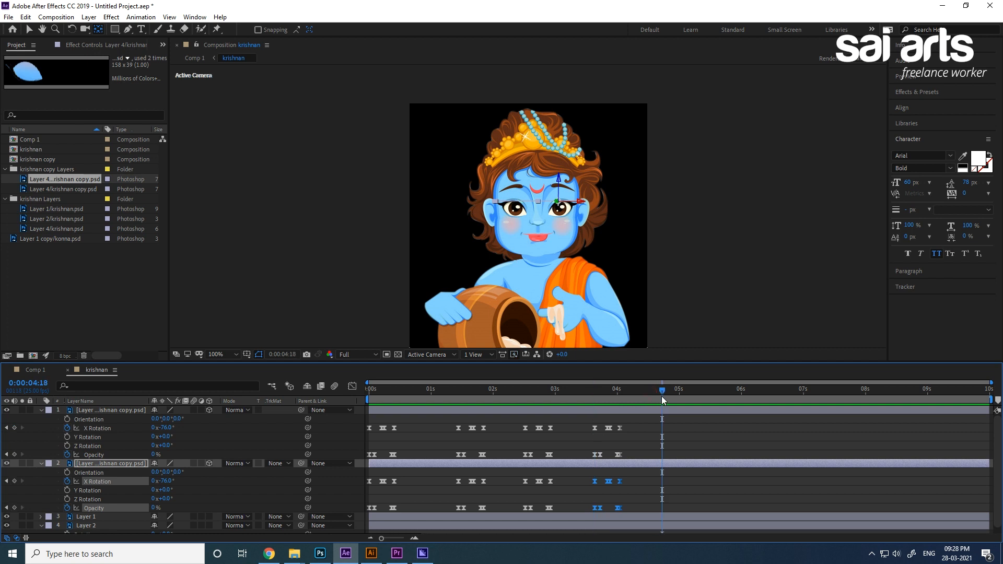
{"action": "key", "text": "ctrl+v"}
{"action": "left_click_drag", "start_coordinate": [631, 428], "coordinate": [584, 455]}
{"action": "key", "text": "ctrl+c"}
{"action": "key", "text": "ctrl+v"}
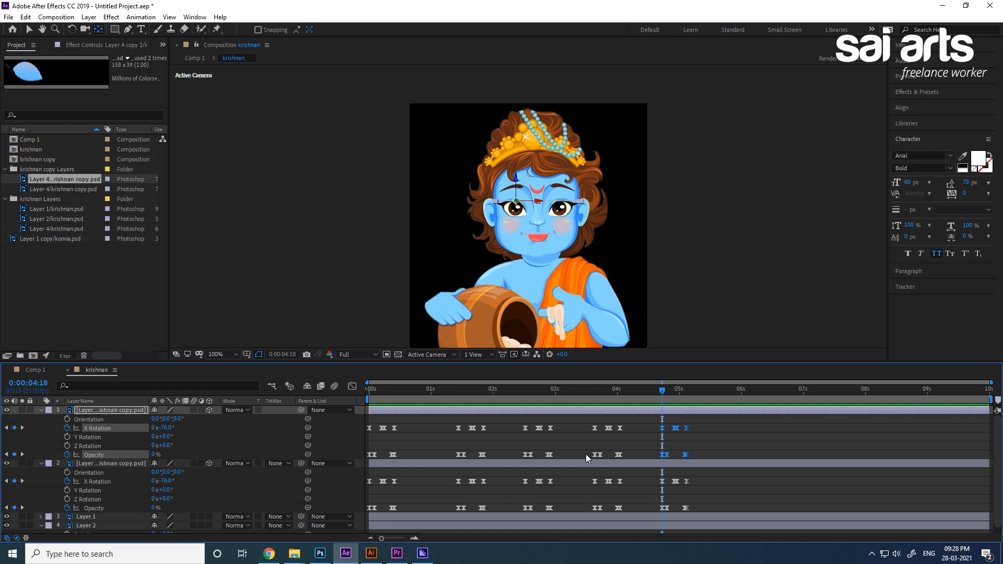
Step: End the work area at 0:00:06:00 and collapse the properties of both eyelid layers
{"action": "left_click_drag", "start_coordinate": [662, 391], "coordinate": [741, 418]}
{"action": "left_click_drag", "start_coordinate": [992, 397], "coordinate": [741, 398]}
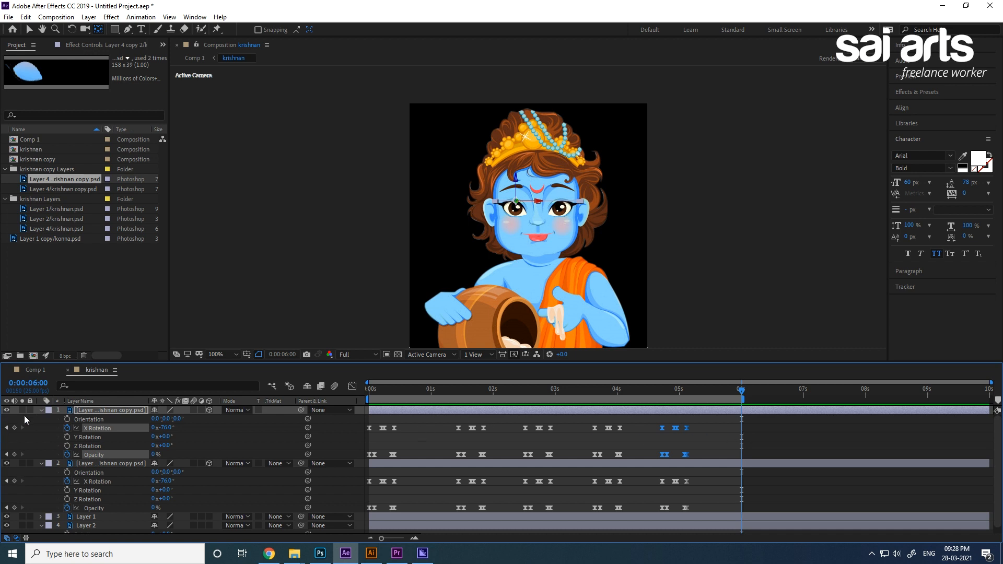
{"action": "left_click", "coordinate": [41, 411]}
{"action": "left_click", "coordinate": [41, 418]}
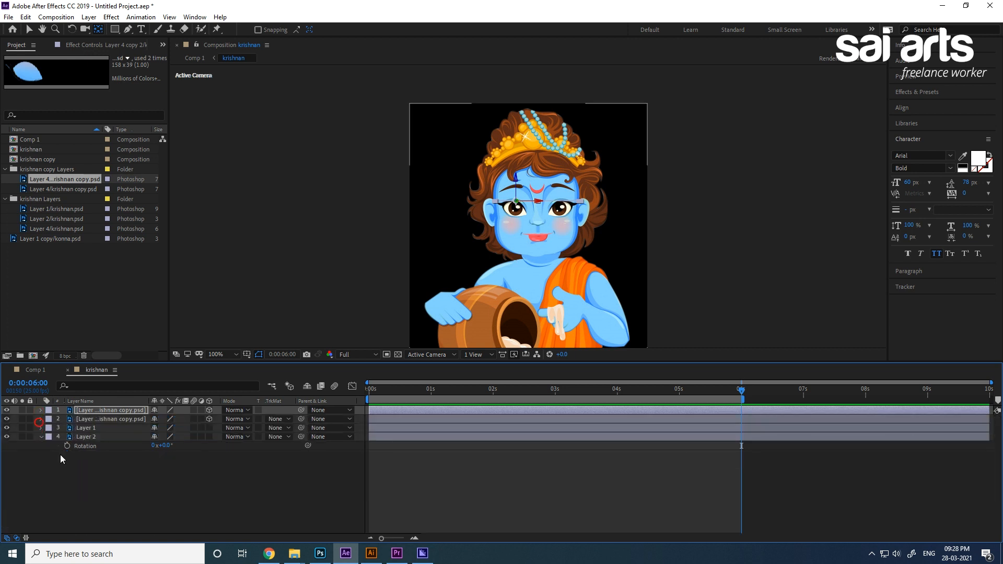
{"action": "left_click", "coordinate": [62, 458]}
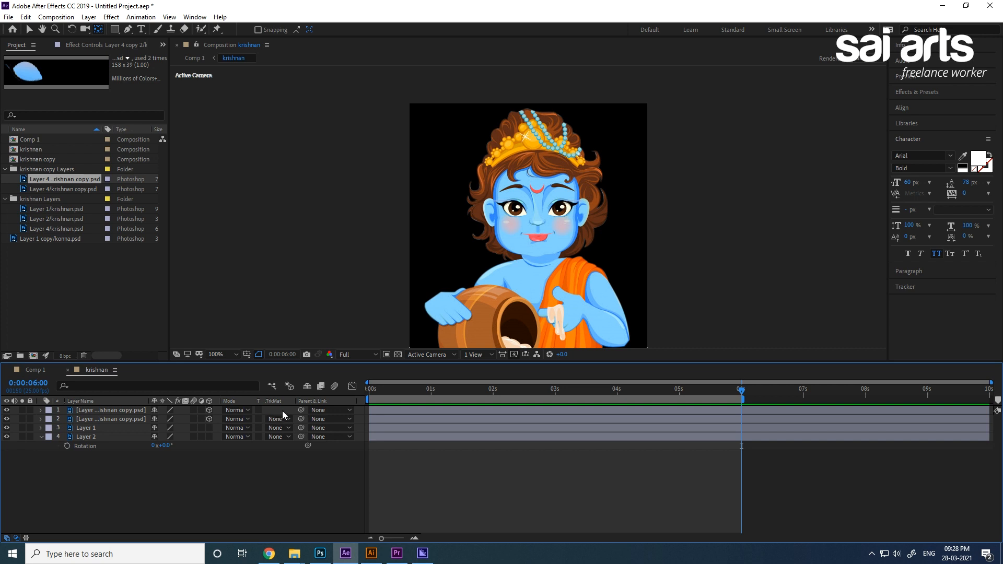
Step: Rename Layer 2 as Head
{"action": "left_click_drag", "start_coordinate": [301, 410], "coordinate": [83, 433]}
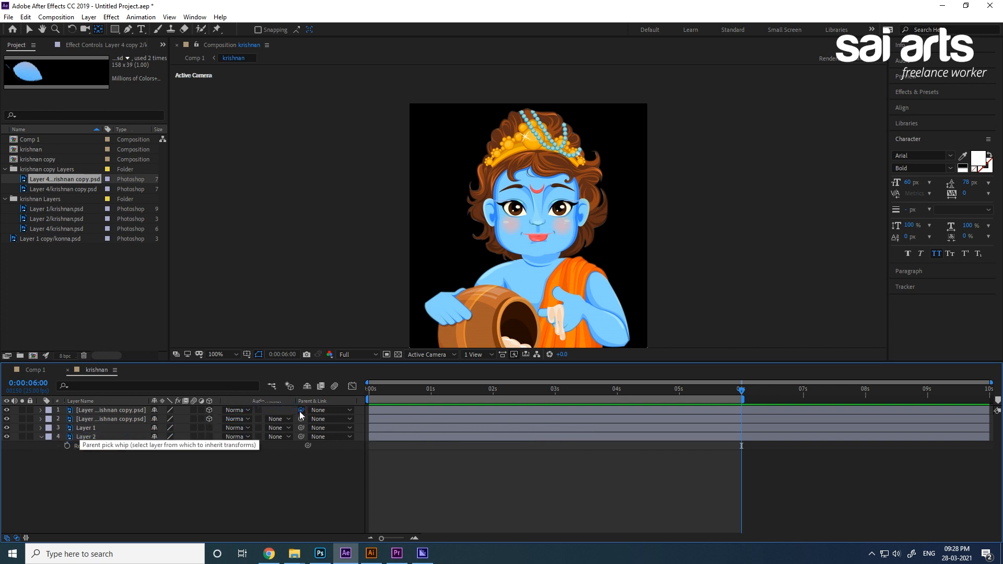
{"action": "left_click", "coordinate": [81, 437]}
{"action": "right_click", "coordinate": [81, 437]}
{"action": "left_click", "coordinate": [120, 428]}
{"action": "type", "text": "Head"}
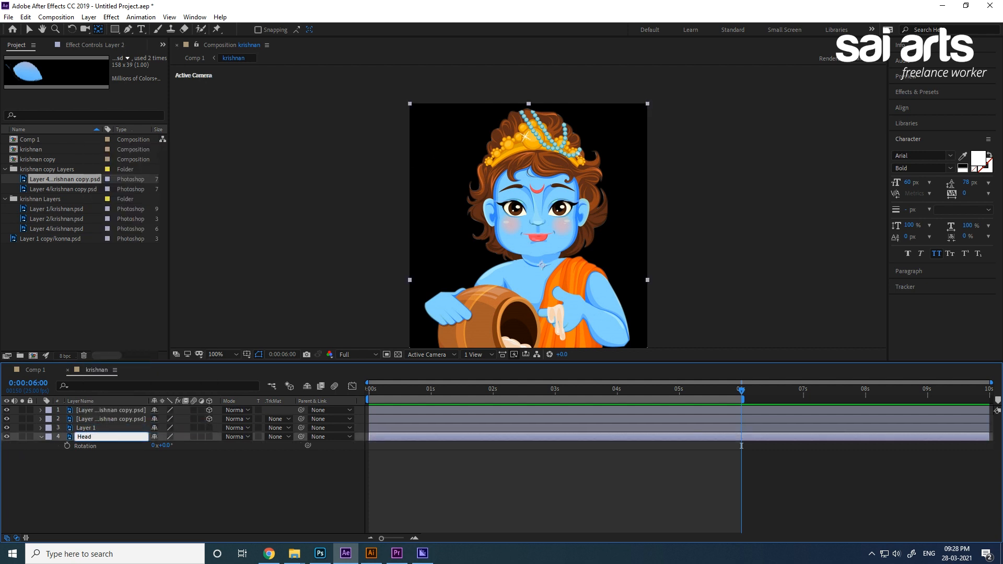
{"action": "key", "text": "Return"}
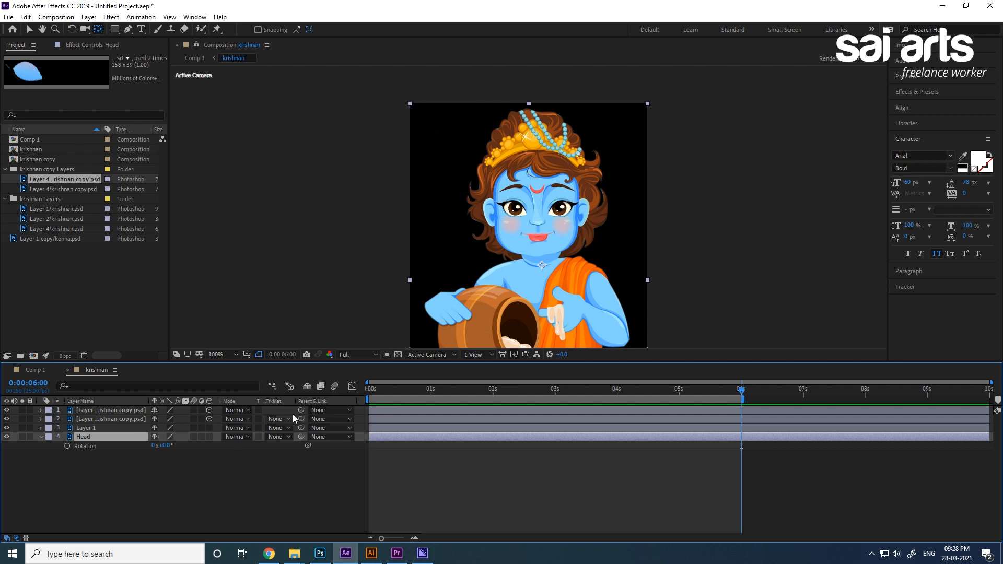
Step: Parent both eyelid layers to the Head layer
{"action": "left_click_drag", "start_coordinate": [300, 409], "coordinate": [100, 442]}
{"action": "left_click_drag", "start_coordinate": [301, 418], "coordinate": [85, 442]}
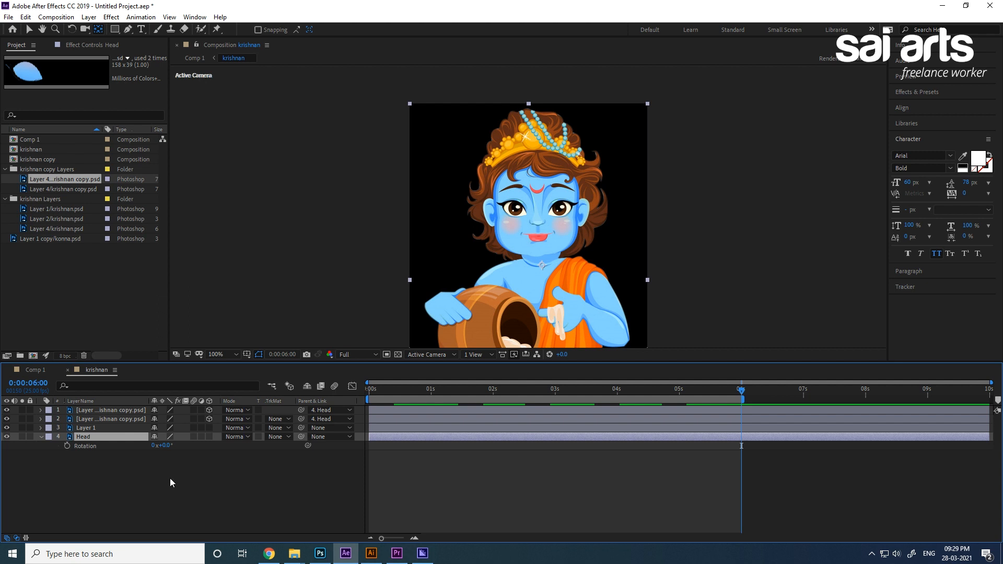
{"action": "key", "text": "space"}
Step: Keyframe the Head's Rotation at 0° at the start, tilted clockwise at 1 second and at -13° at 2 seconds, and preview it
{"action": "left_click", "coordinate": [67, 445]}
{"action": "left_click_drag", "start_coordinate": [365, 392], "coordinate": [430, 408]}
{"action": "left_click_drag", "start_coordinate": [162, 446], "coordinate": [178, 445]}
{"action": "left_click_drag", "start_coordinate": [444, 399], "coordinate": [493, 406]}
{"action": "left_click_drag", "start_coordinate": [176, 448], "coordinate": [162, 452]}
{"action": "key", "text": "space"}
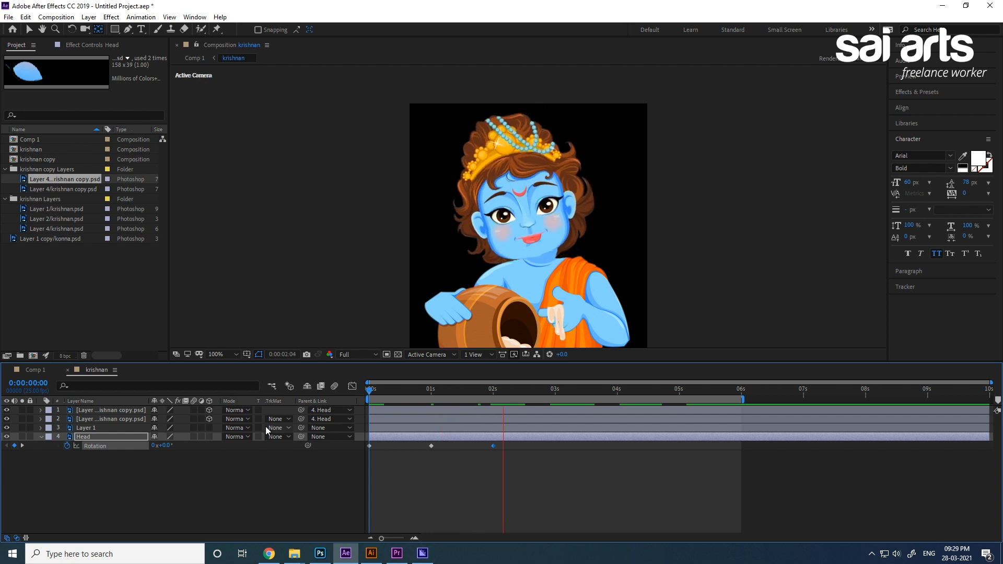
Step: Set the Head's Rotation to 0° at 0:00:03:00 and apply Easy Ease to all its Rotation keyframes
{"action": "left_click_drag", "start_coordinate": [545, 389], "coordinate": [555, 410]}
{"action": "left_click", "coordinate": [173, 446]}
{"action": "type", "text": "0"}
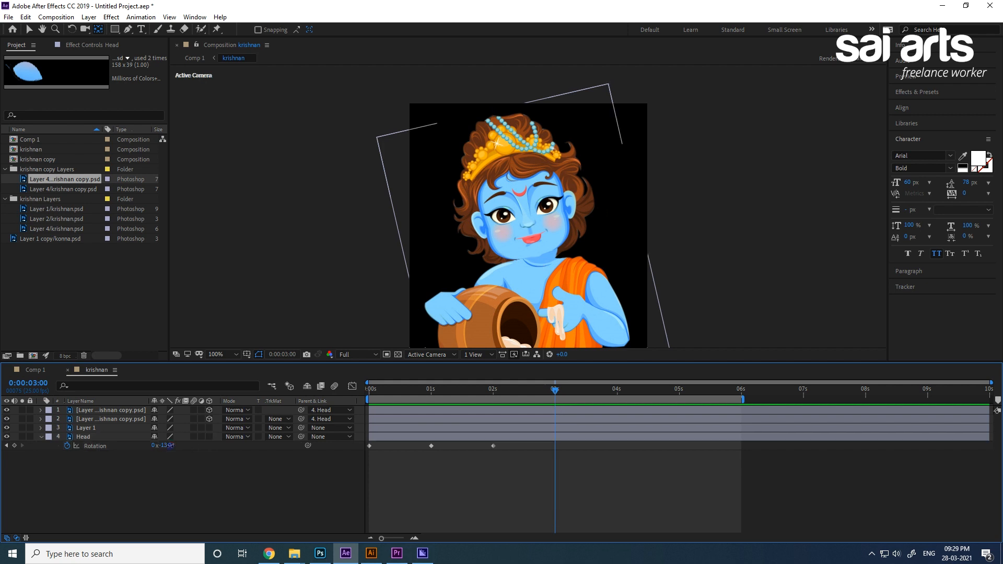
{"action": "key", "text": "Return"}
{"action": "left_click_drag", "start_coordinate": [578, 474], "coordinate": [364, 444]}
{"action": "key", "text": "F9"}
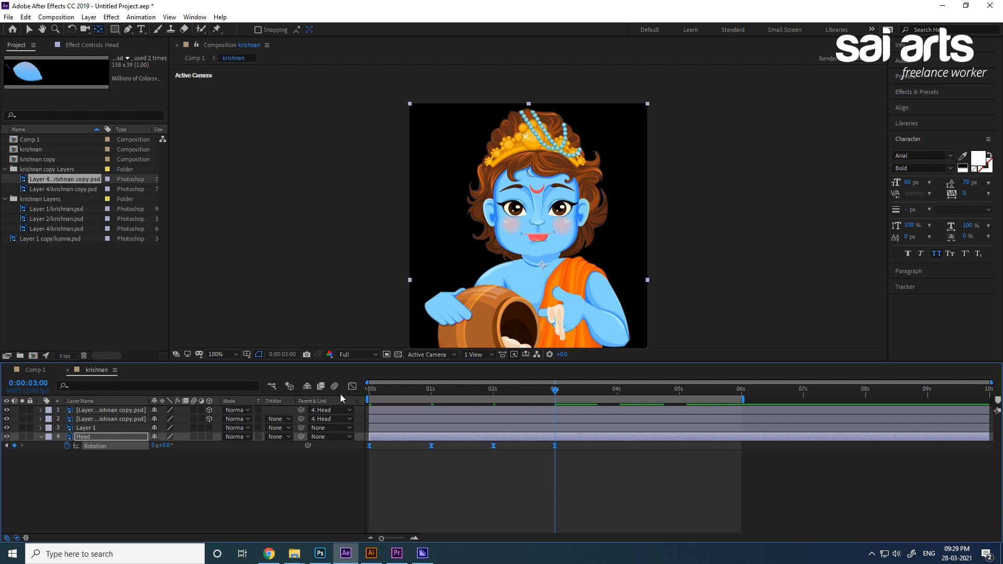
Step: Lengthen the incoming and outgoing influence handles of all Head Rotation keyframes in the speed graph for smoother easing
{"action": "left_click", "coordinate": [353, 387]}
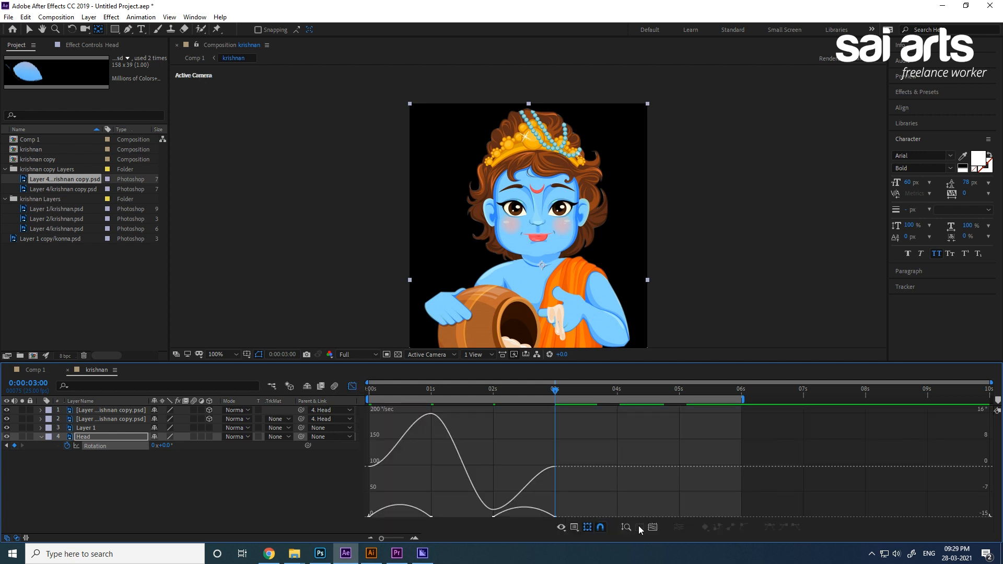
{"action": "left_click", "coordinate": [653, 526]}
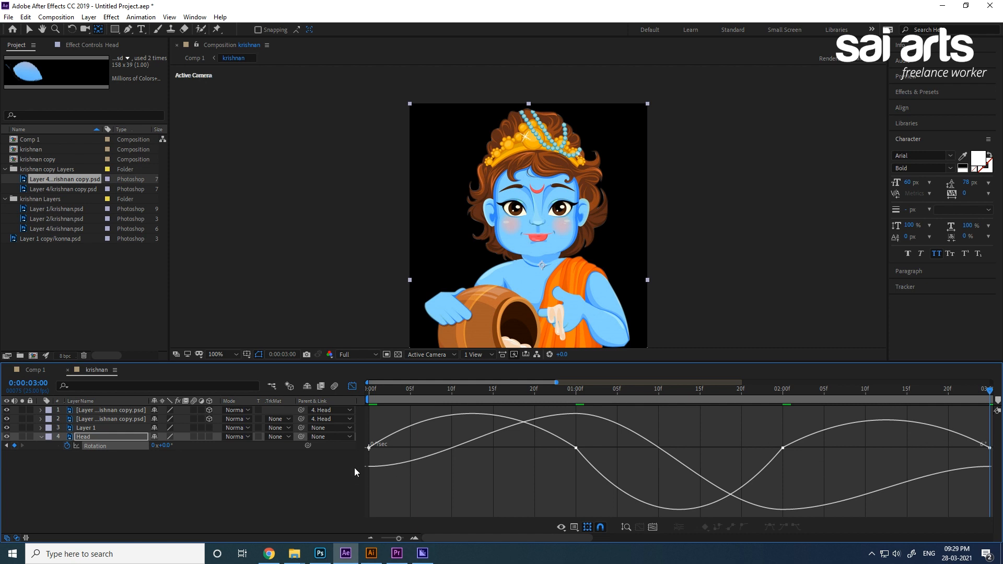
{"action": "left_click_drag", "start_coordinate": [364, 424], "coordinate": [987, 515]}
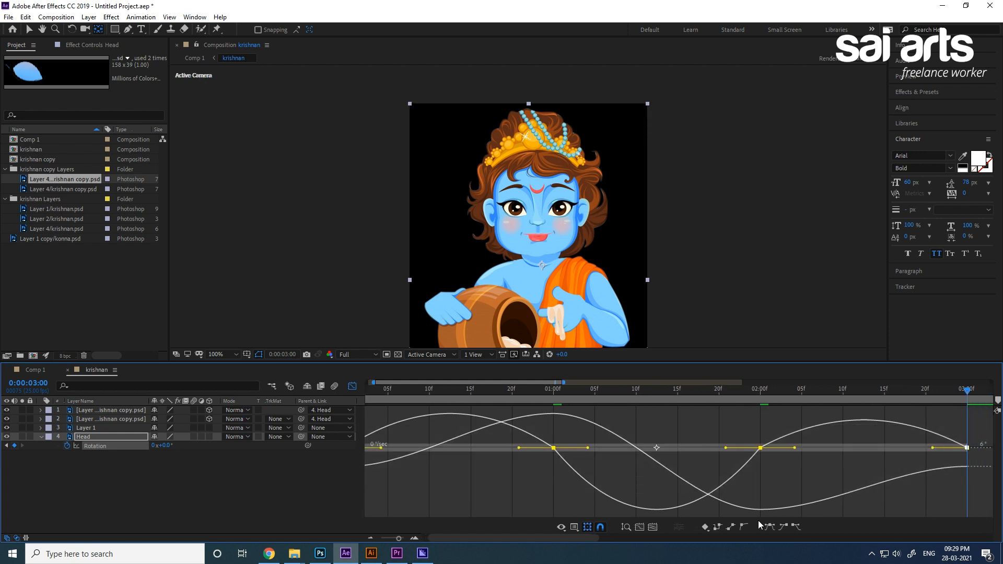
{"action": "left_click", "coordinate": [638, 527]}
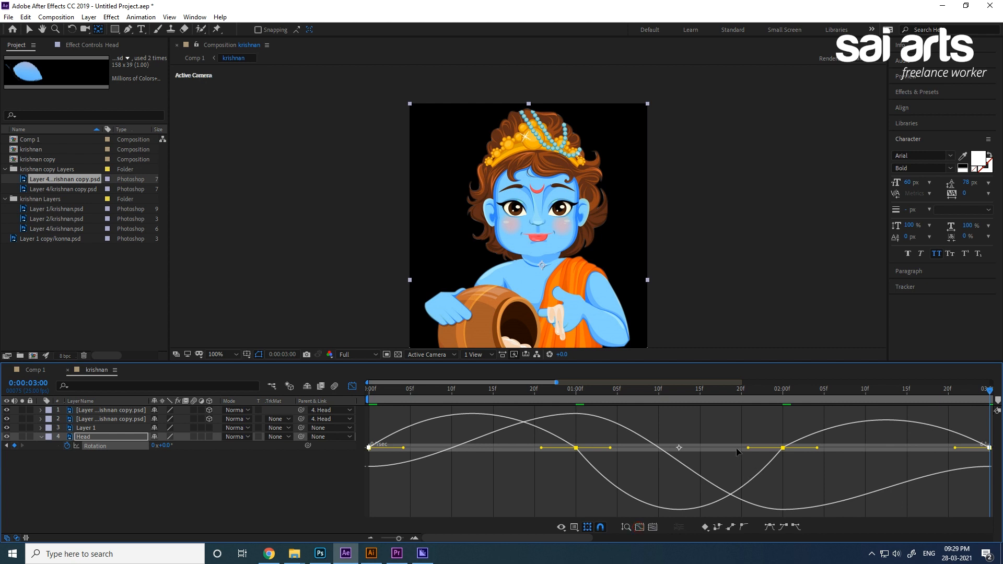
{"action": "left_click_drag", "start_coordinate": [749, 447], "coordinate": [731, 450]}
{"action": "left_click_drag", "start_coordinate": [817, 448], "coordinate": [828, 450]}
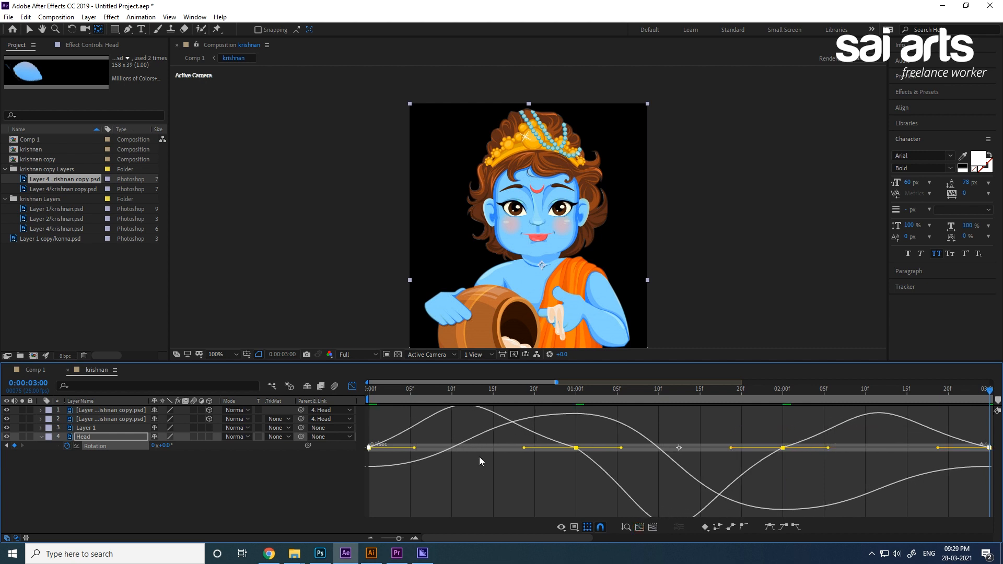
{"action": "left_click", "coordinate": [353, 386]}
{"action": "left_click", "coordinate": [565, 495]}
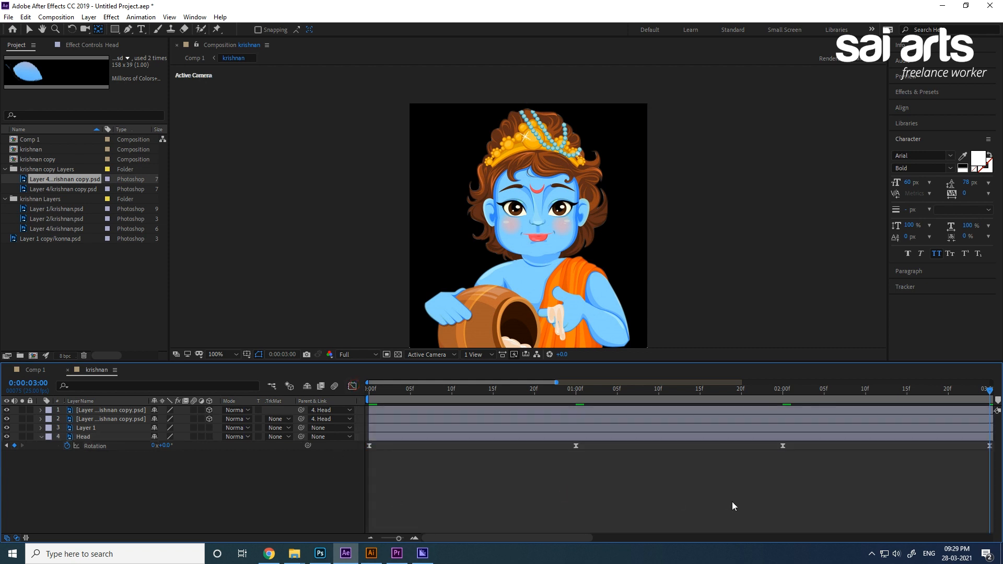
Step: Play back the smoothed head tilt from the start, with the timeline zoomed out
{"action": "left_click_drag", "start_coordinate": [398, 538], "coordinate": [385, 538]}
{"action": "key", "text": "space"}
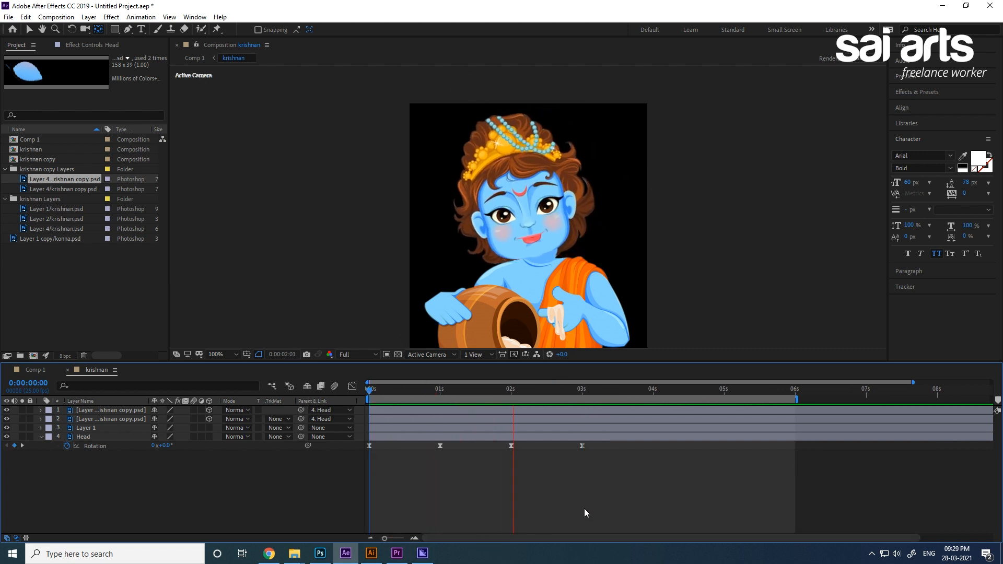
{"action": "key", "text": "y"}
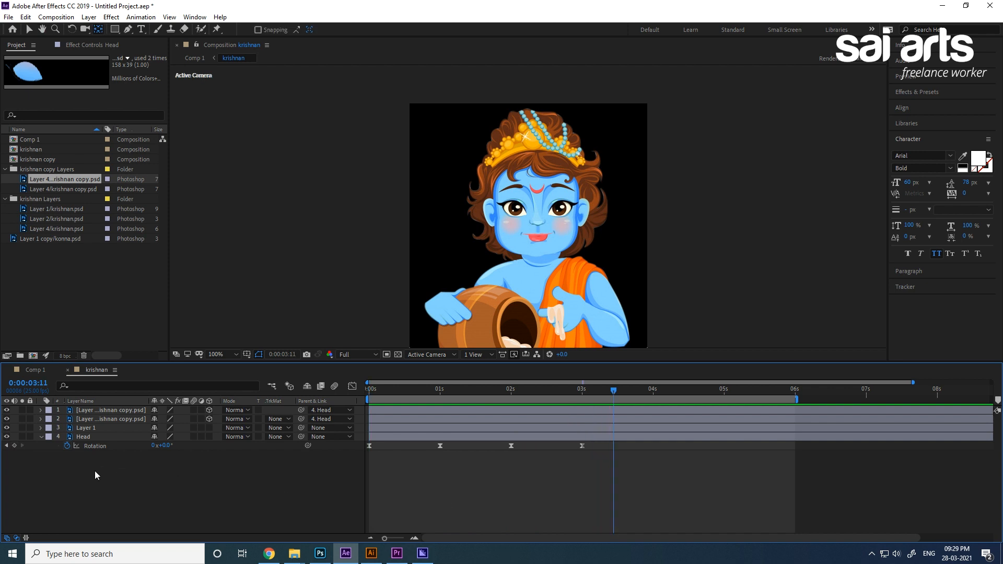
Step: Add the expression loopOut() to the Head's Rotation and preview the looping head tilt
{"action": "left_click", "coordinate": [68, 446], "text": "alt"}
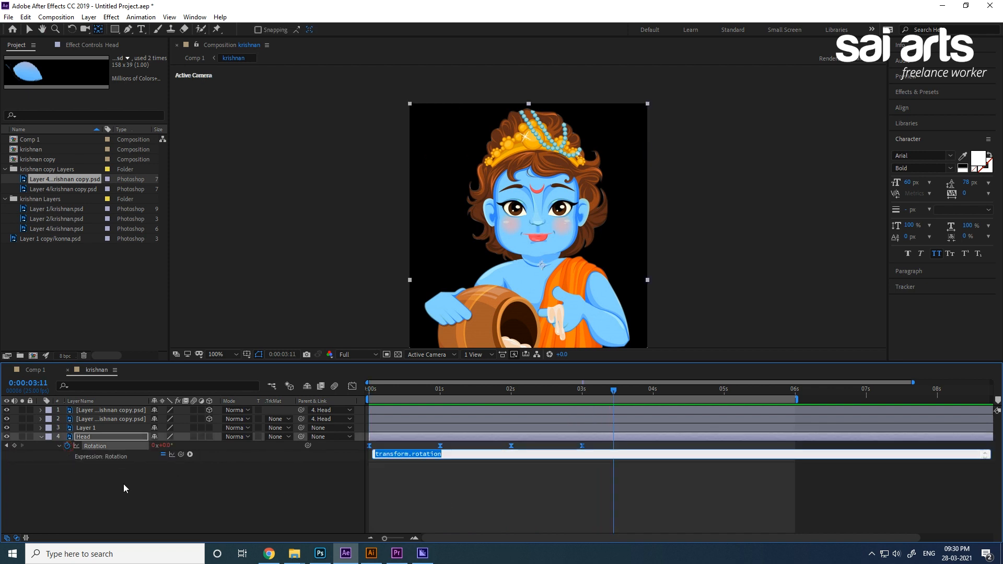
{"action": "type", "text": "loopOut()"}
{"action": "key", "text": "KP_Enter"}
{"action": "key", "text": "space"}
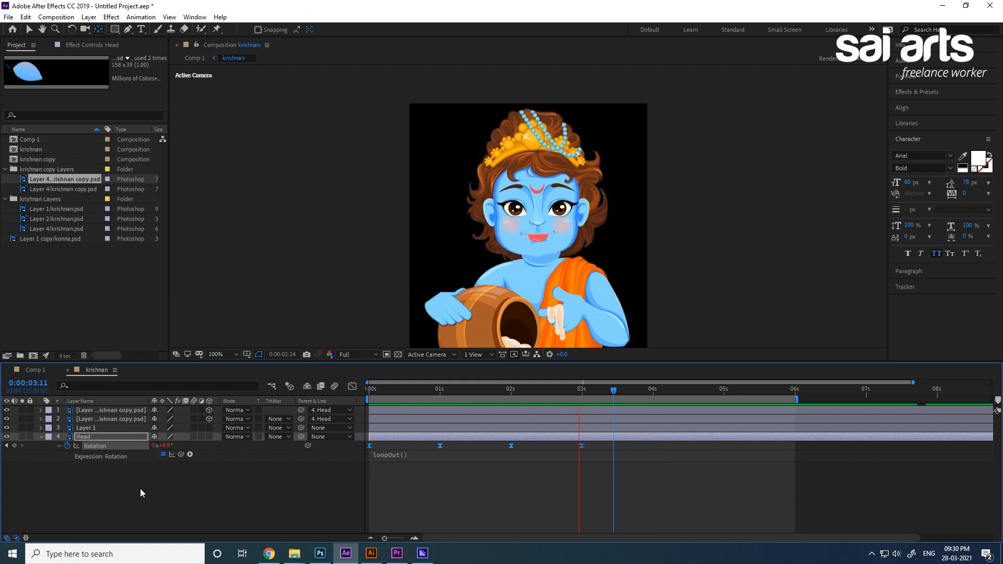
{"action": "key", "text": "space"}
Step: Switch to Comp 1 and play back the complete character animation with the whole frame in view
{"action": "left_click", "coordinate": [35, 370]}
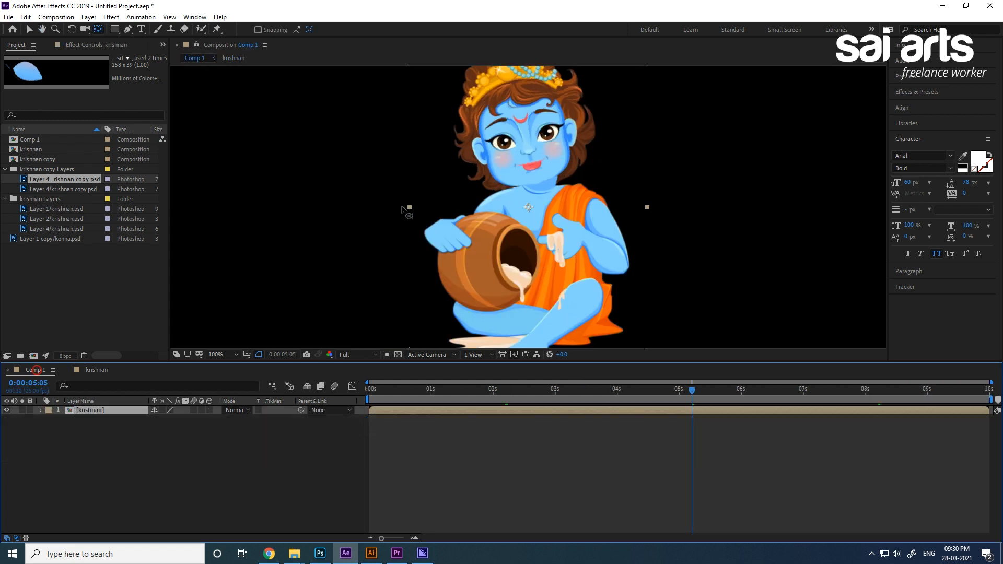
{"action": "key", "text": "comma"}
{"action": "key", "text": "space"}
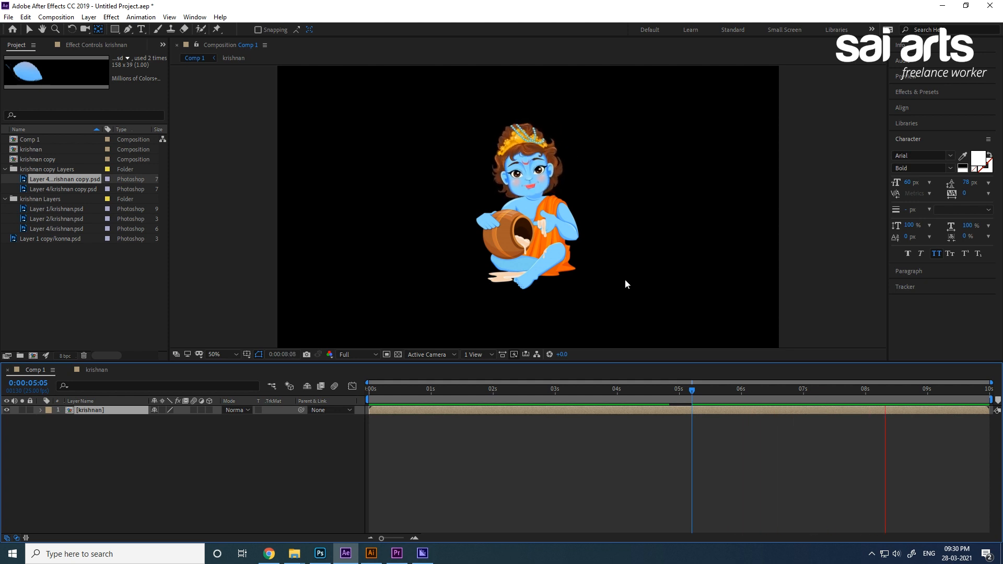
{"action": "key", "text": "space"}
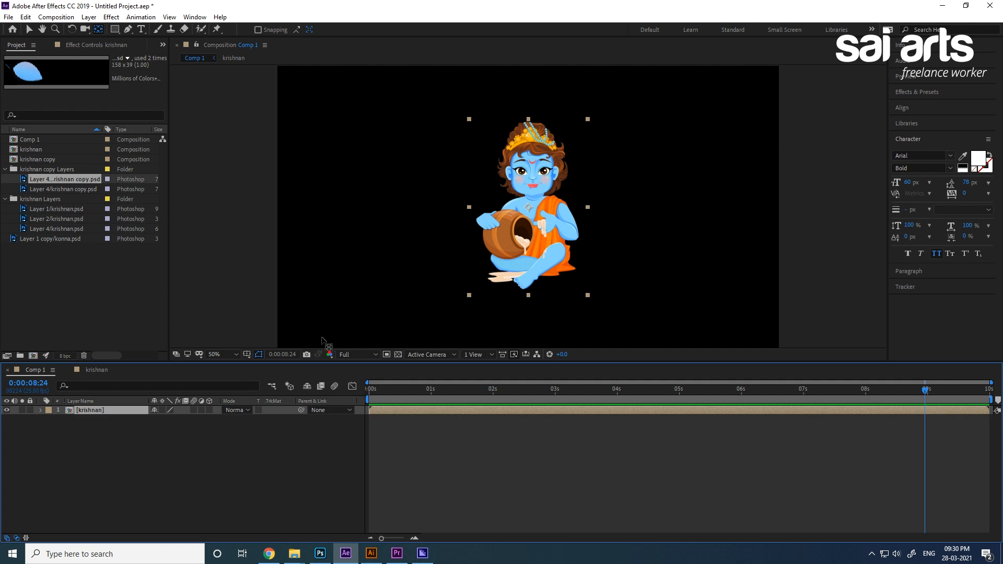
Step: Add the Layer 1 copy/konna.psd flower image to Comp 1 beneath the krishnan layer
{"action": "left_click", "coordinate": [80, 302]}
{"action": "left_click", "coordinate": [28, 170]}
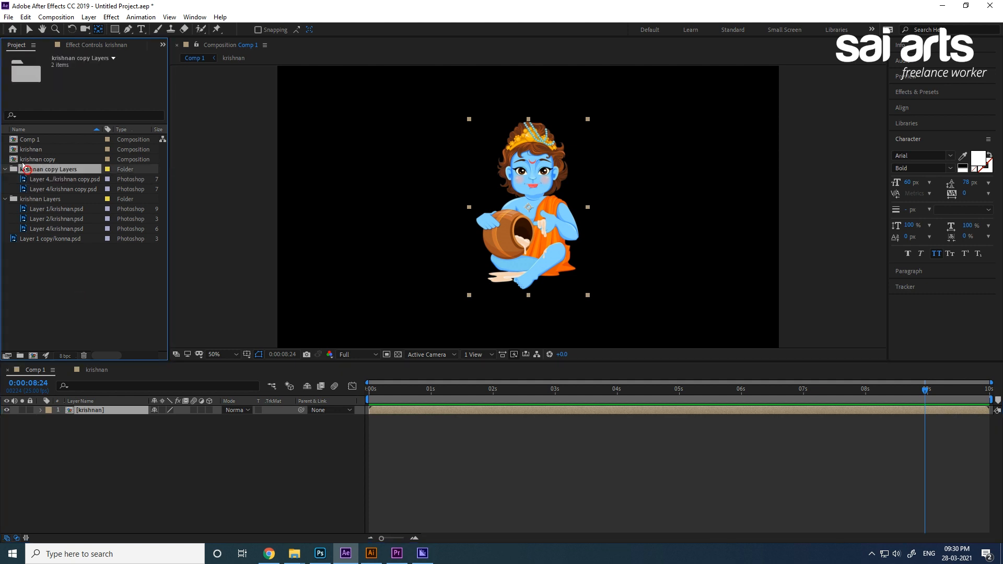
{"action": "left_click", "coordinate": [23, 159]}
{"action": "left_click", "coordinate": [15, 150]}
{"action": "left_click", "coordinate": [35, 242]}
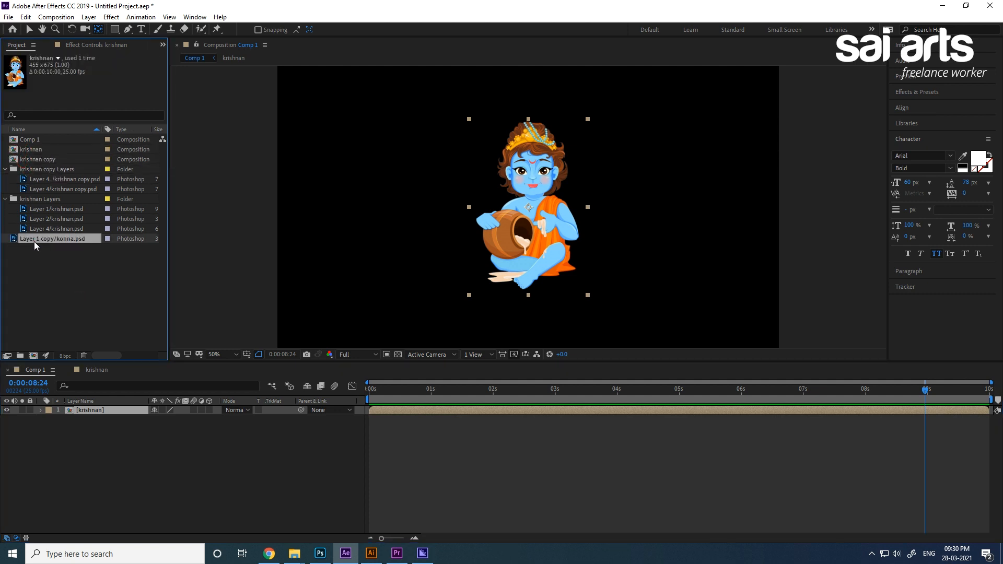
{"action": "left_click_drag", "start_coordinate": [12, 246], "coordinate": [68, 422]}
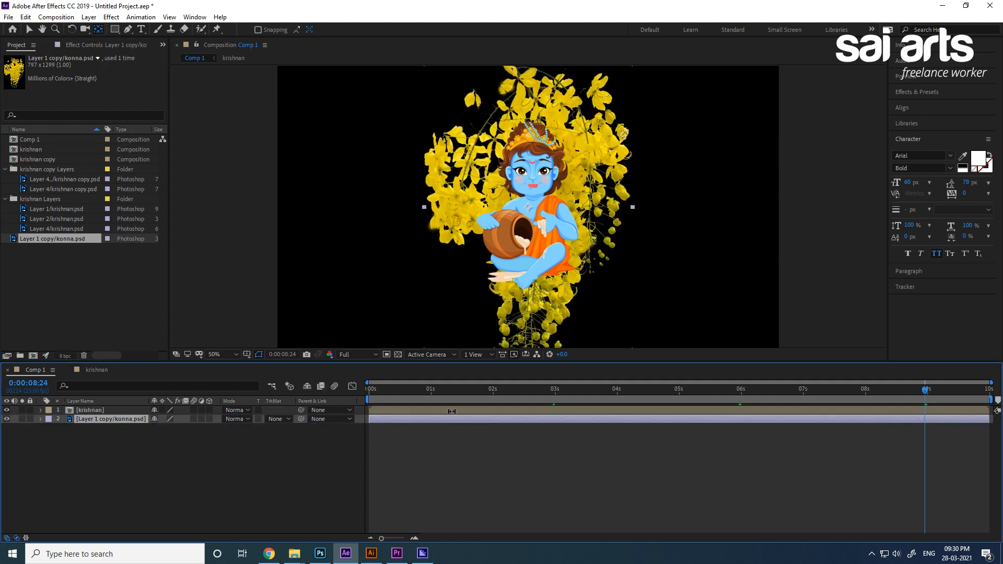
Step: Scale the konna flower layer down to 60%
{"action": "key", "text": "comma"}
{"action": "key", "text": "s"}
{"action": "left_click_drag", "start_coordinate": [165, 427], "coordinate": [155, 437]}
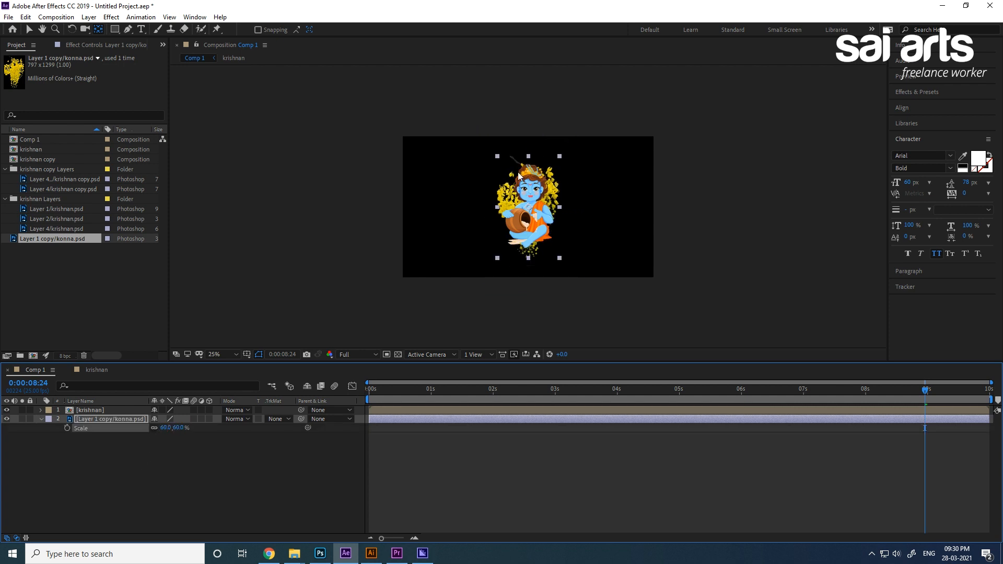
Step: Move the flower layer's anchor point to the tip of its stem and place the flowers to the right of Krishna
{"action": "left_click", "coordinate": [557, 180]}
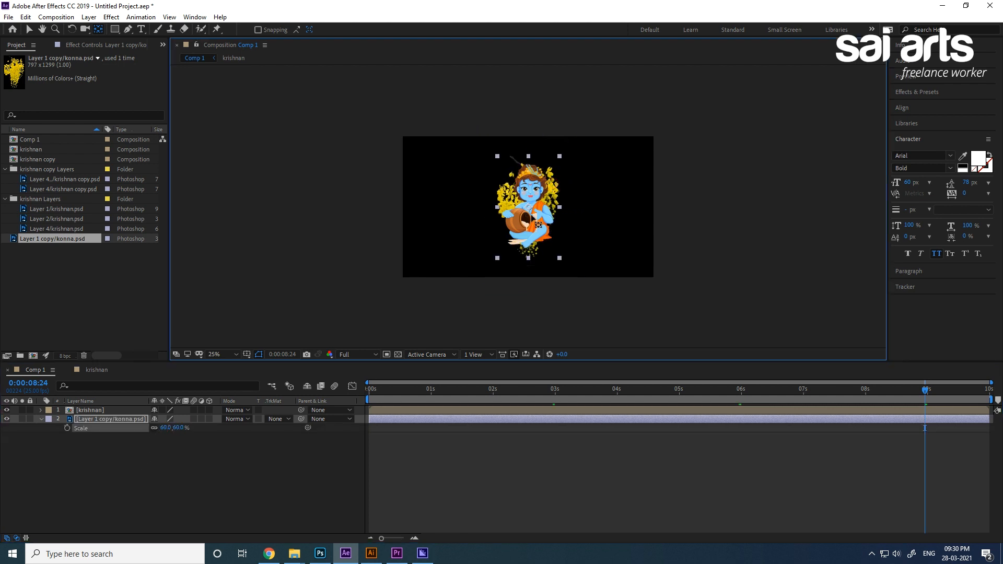
{"action": "left_click_drag", "start_coordinate": [528, 208], "coordinate": [512, 157]}
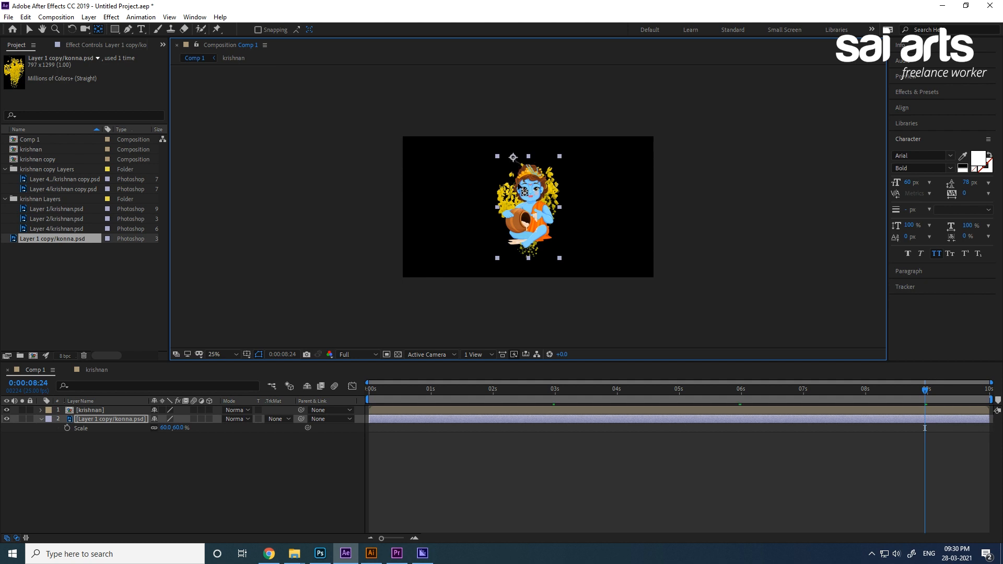
{"action": "key", "text": "v"}
{"action": "left_click_drag", "start_coordinate": [552, 195], "coordinate": [606, 186]}
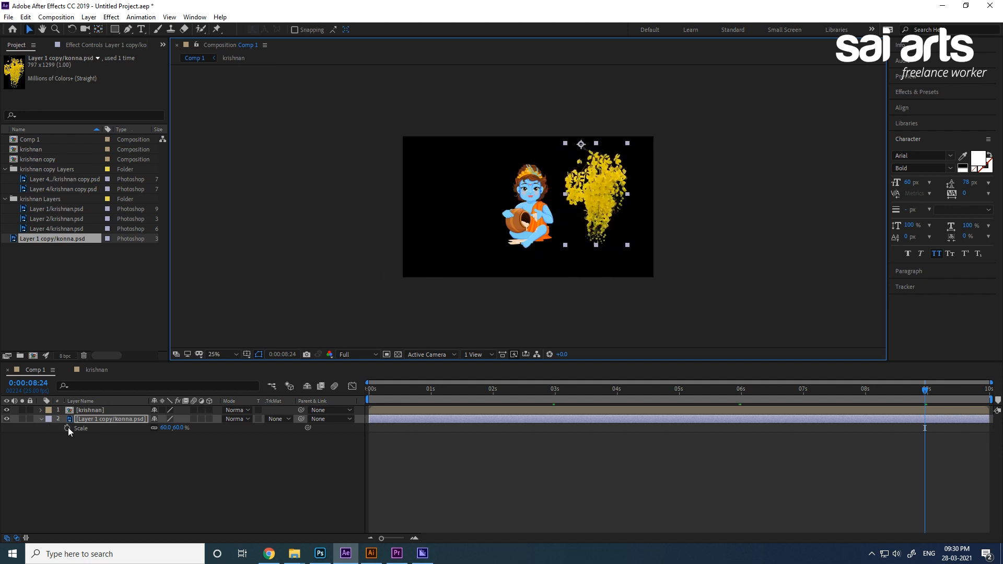
Step: Add the expression wiggle(1,10) to the flower layer's Rotation
{"action": "key", "text": "r"}
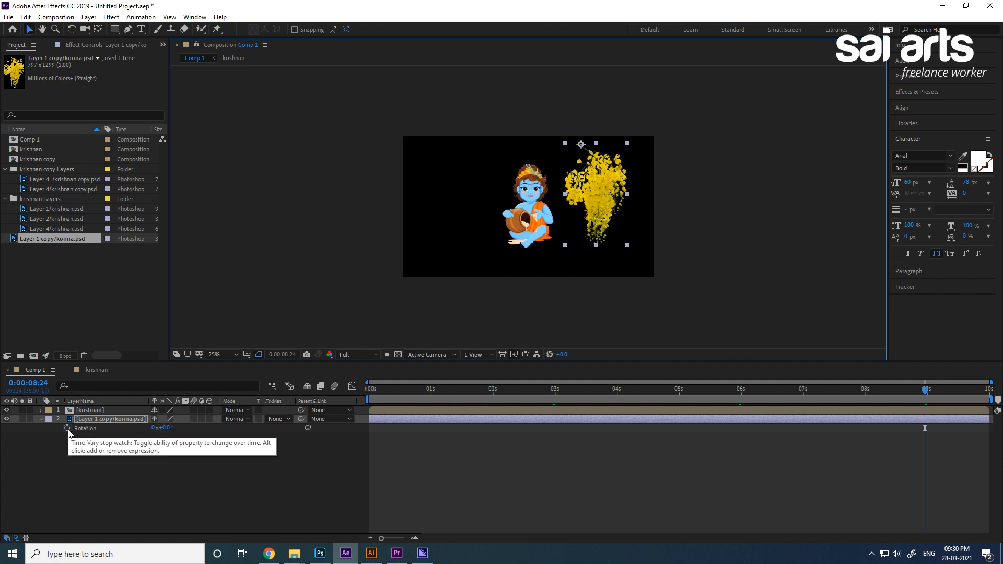
{"action": "left_click", "coordinate": [67, 428], "text": "alt"}
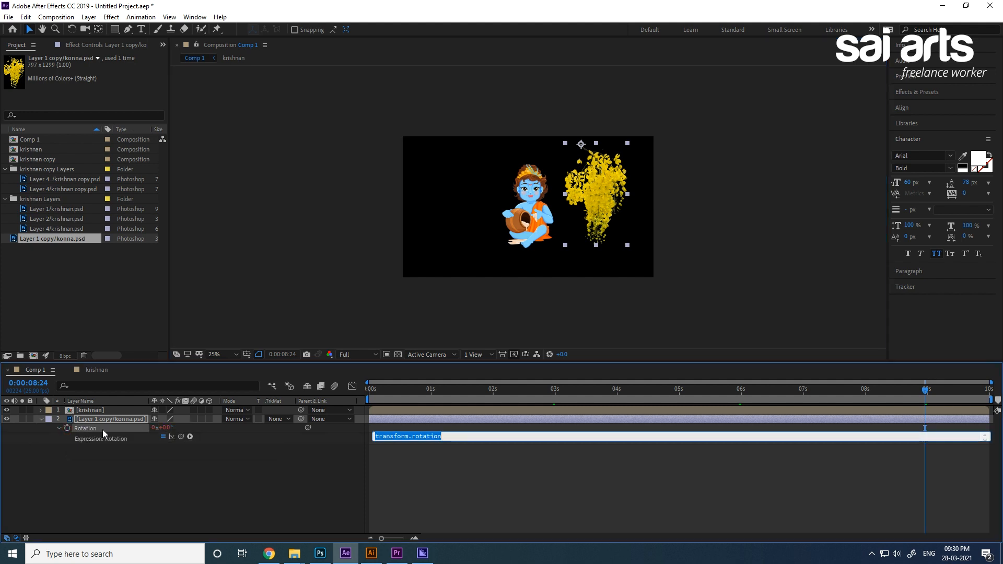
{"action": "type", "text": "wiggle(1,10"}
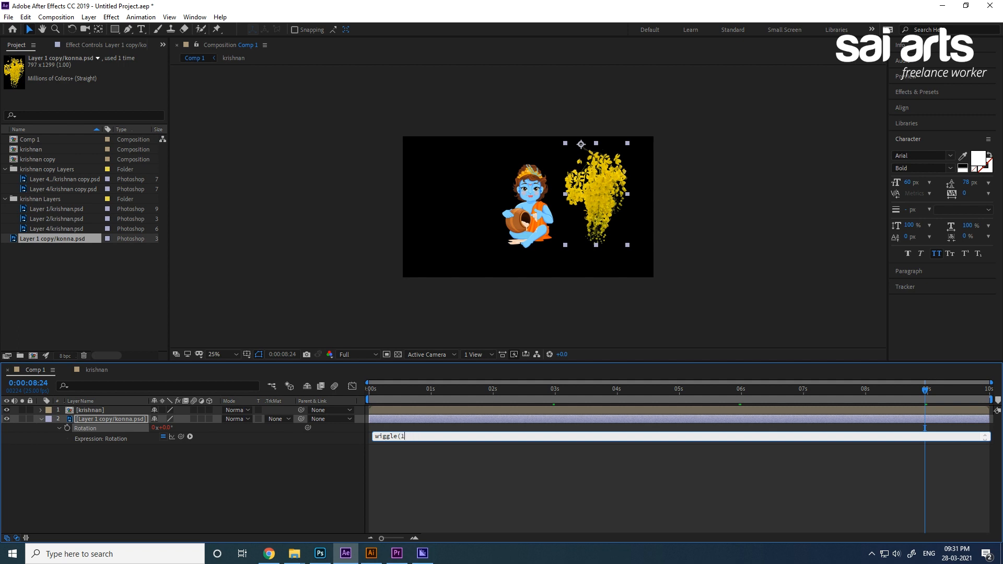
{"action": "left_click", "coordinate": [103, 429]}
Step: Play back Comp 1 to check the swaying flowers beside Krishna, then enlarge the view to 50%
{"action": "key", "text": "space"}
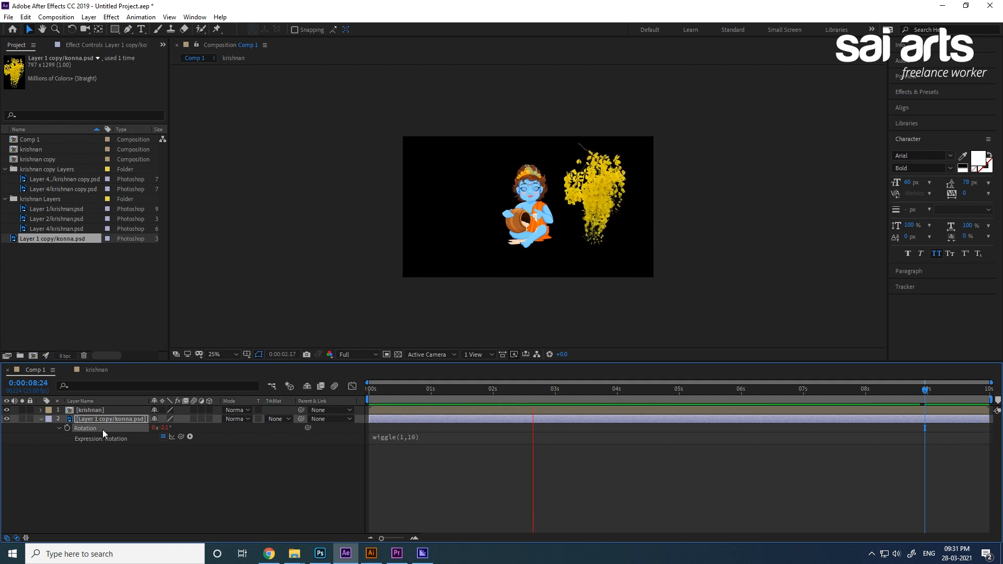
{"action": "key", "text": "space"}
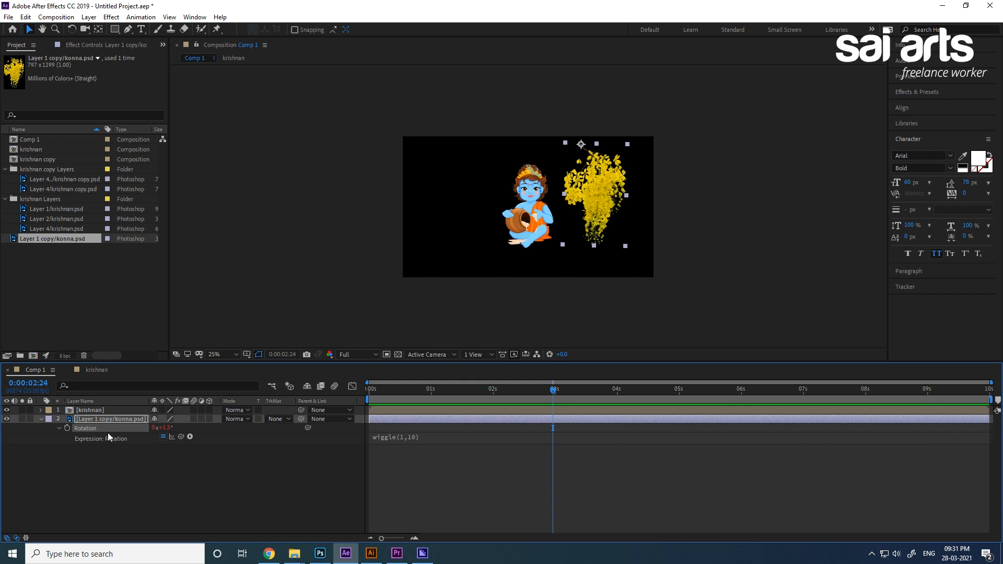
{"action": "key", "text": "period"}
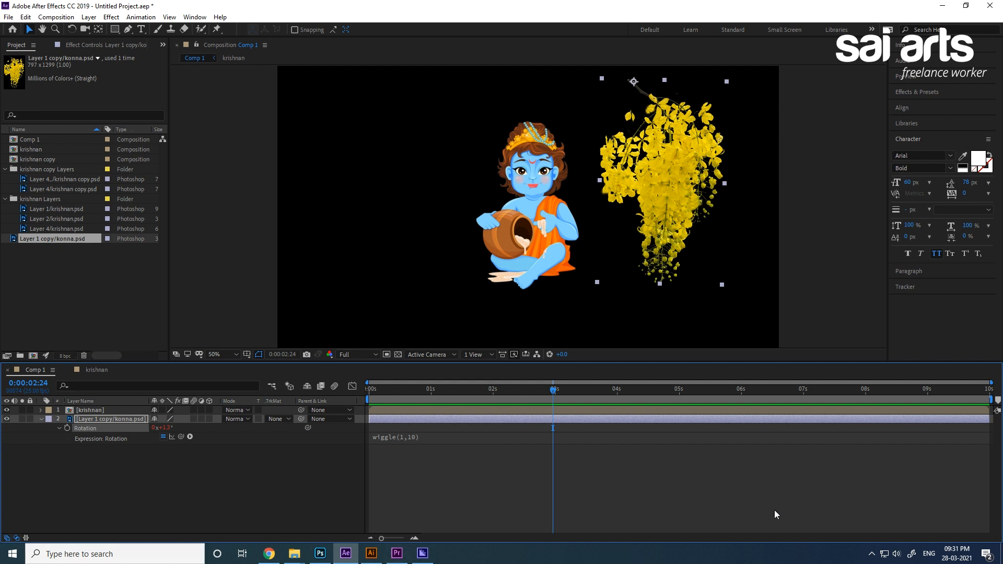
{"action": "left_click", "coordinate": [871, 554]}
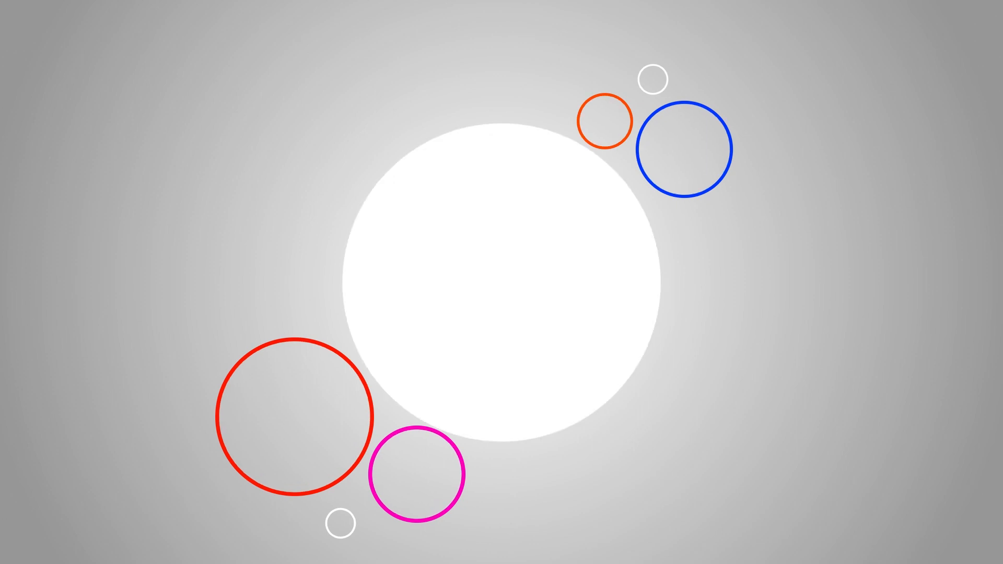